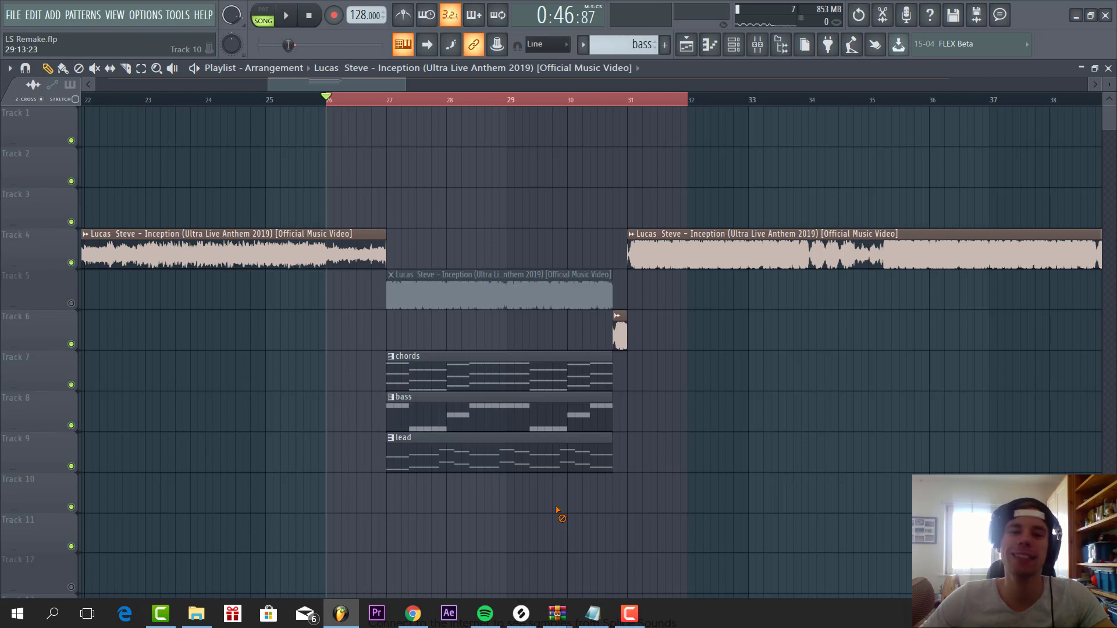
Step: Open the lead pattern from the playlist and loop it in pattern mode with the Serum #3 channel muted
key("space")
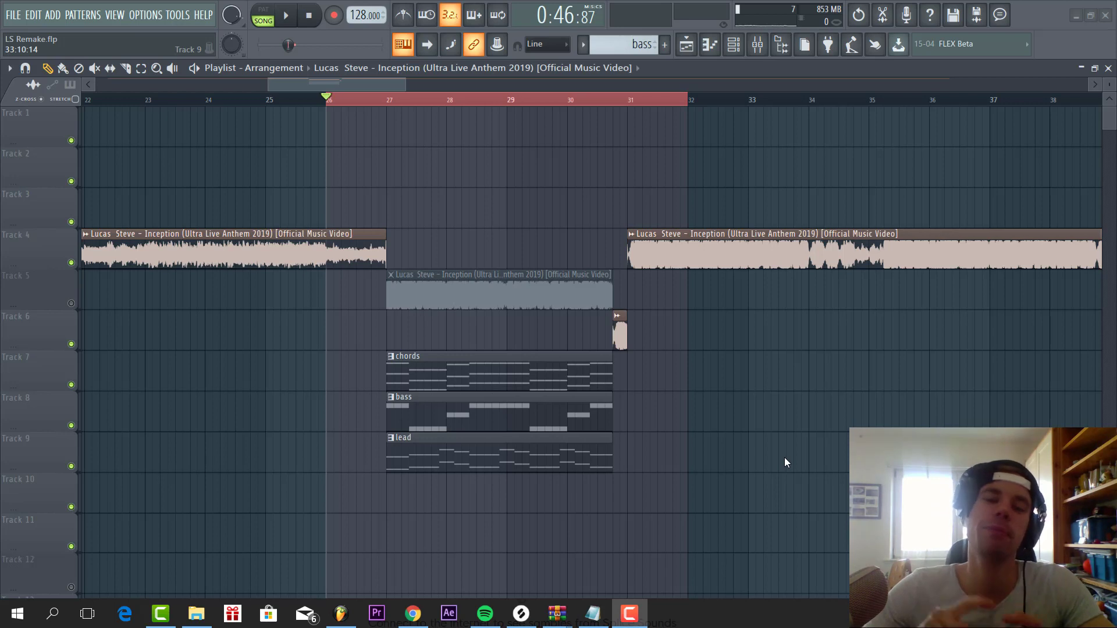
left_click(711, 425)
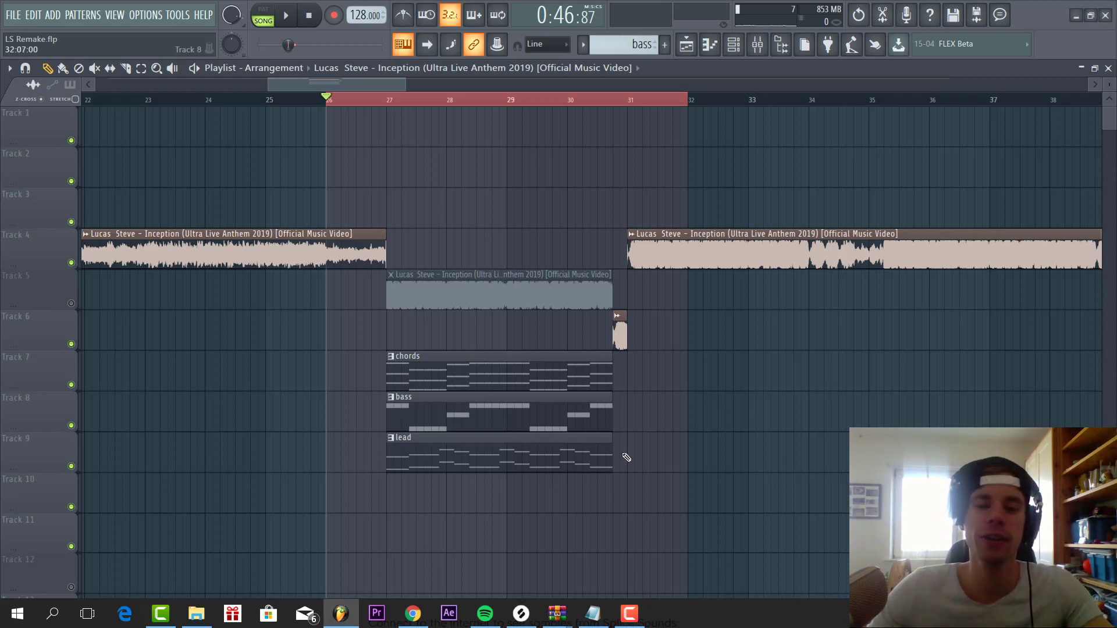
double_click(585, 454)
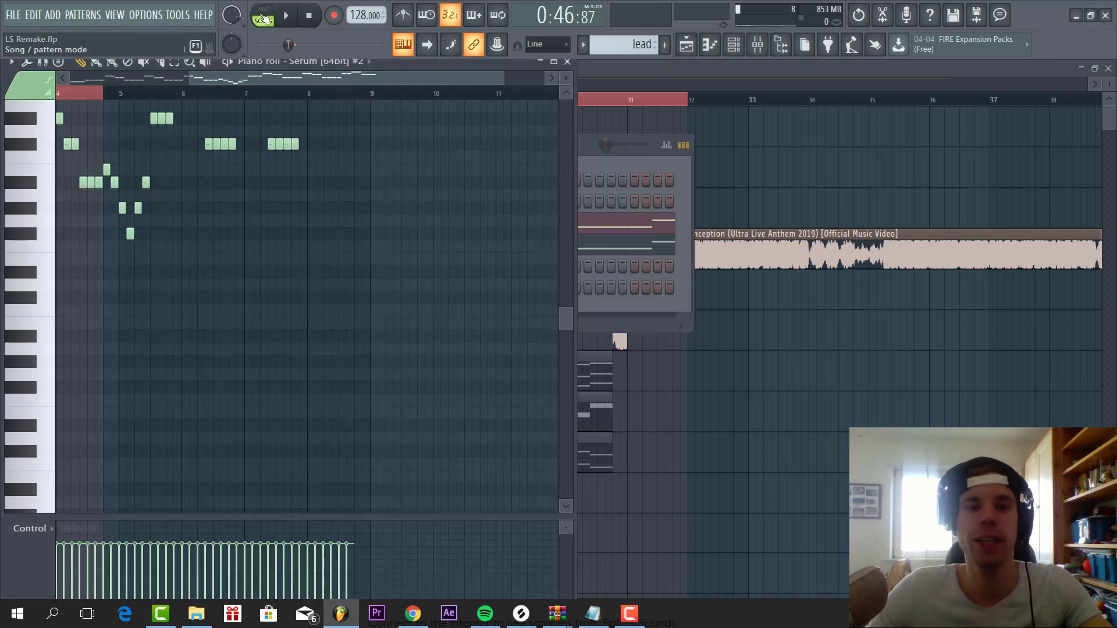
left_click(590, 145)
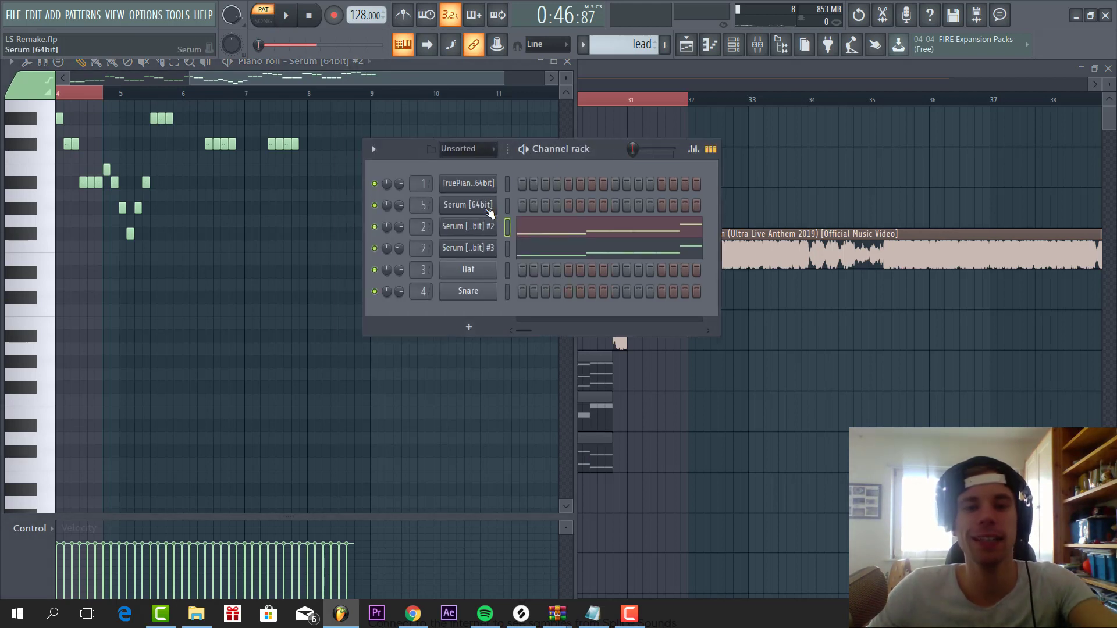
key("space")
left_click(374, 249)
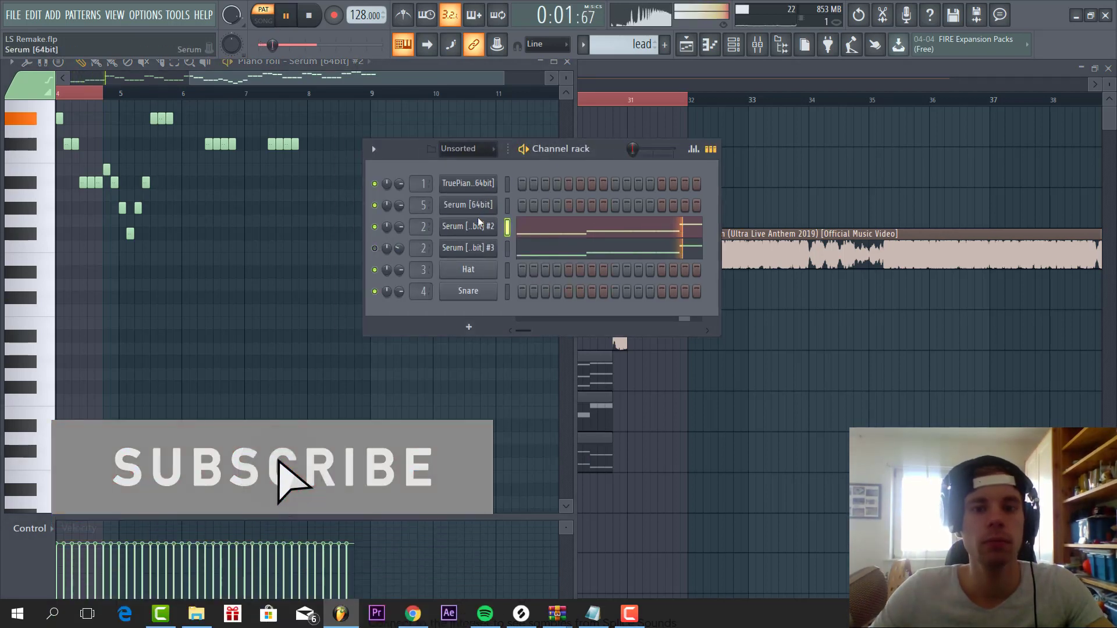
Step: Reset the Serum #2 synth to its Init preset and set oscillator A to 16 unison voices with zero detune
left_click(479, 228)
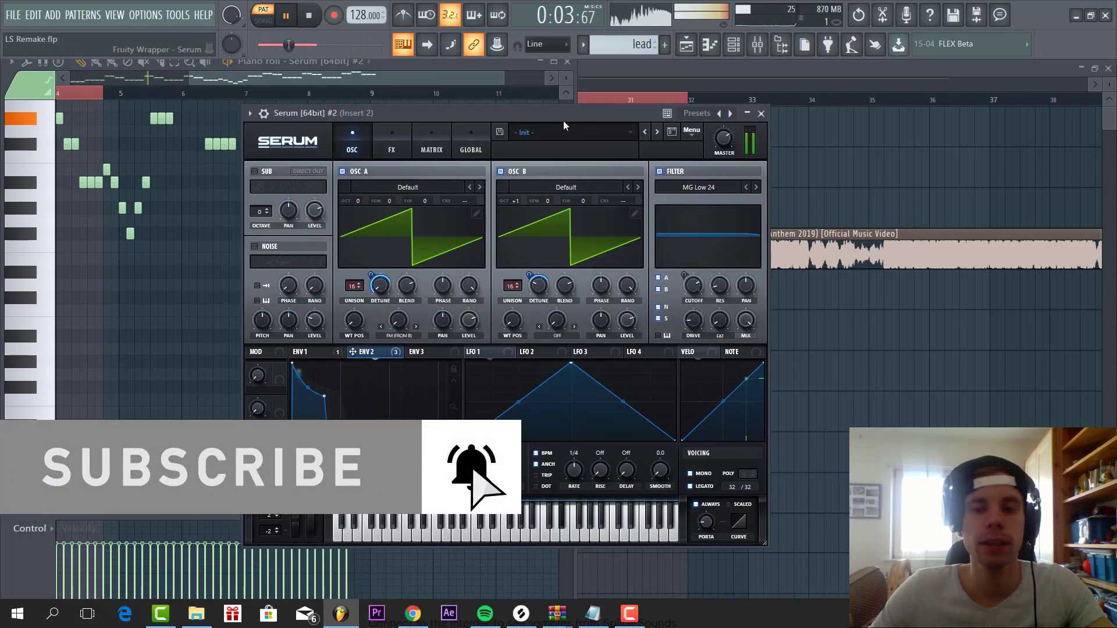
left_click(691, 129)
left_click(709, 196)
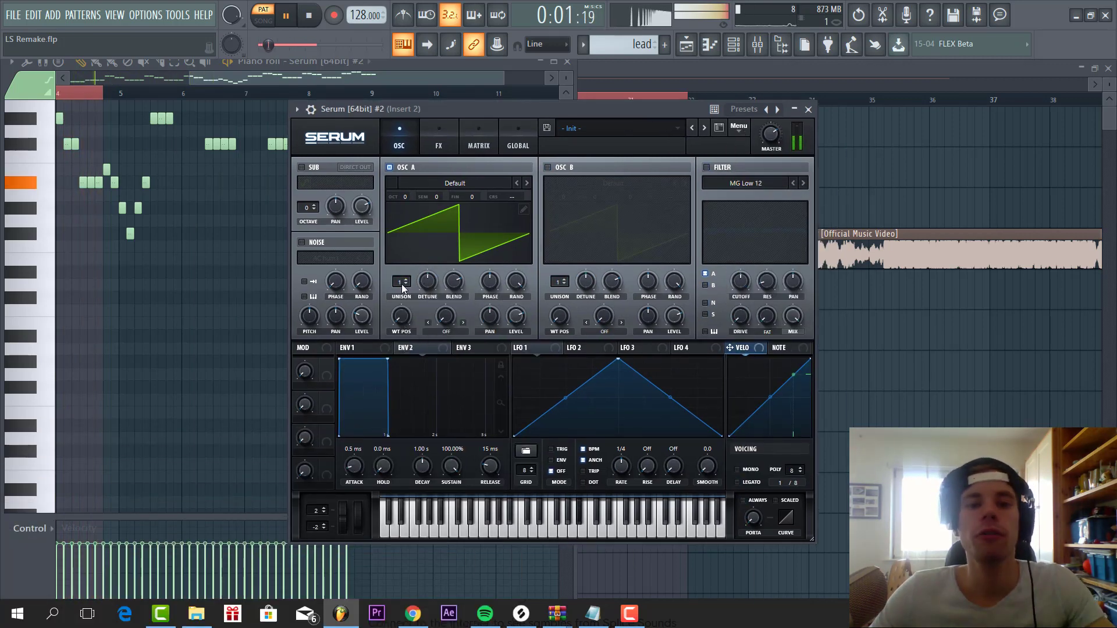
left_click_drag(402, 283, 451, 181)
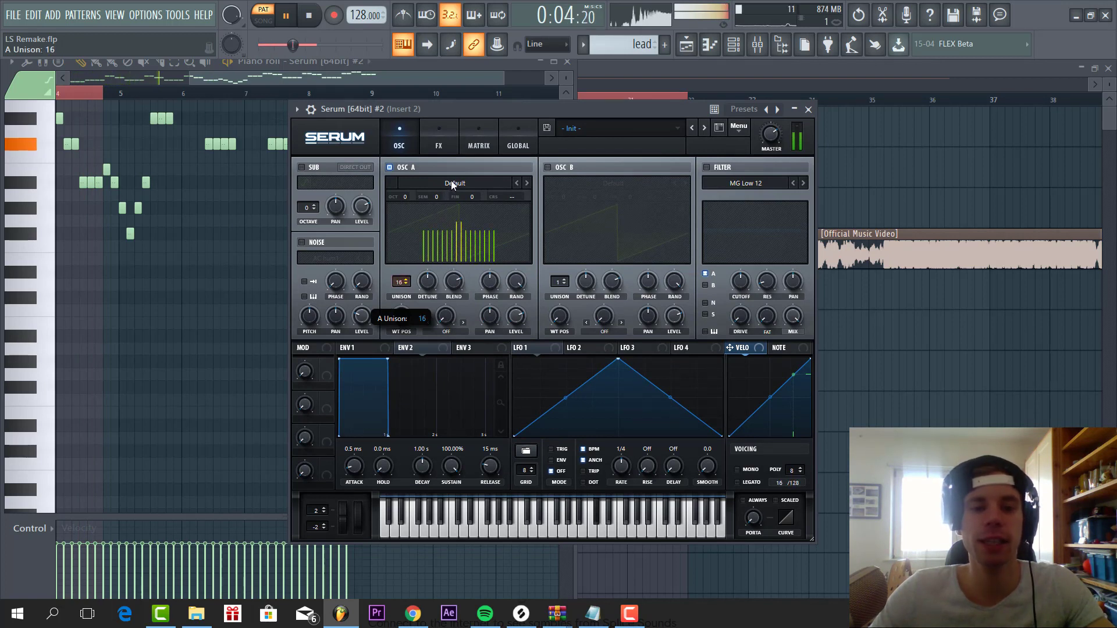
left_click_drag(427, 282, 414, 301)
Step: Shape Envelope 2 with 2.4 ms attack, 64.04% sustain and 217 ms release, and route it to oscillator A's detune at amount 66
left_click_drag(451, 476, 445, 512)
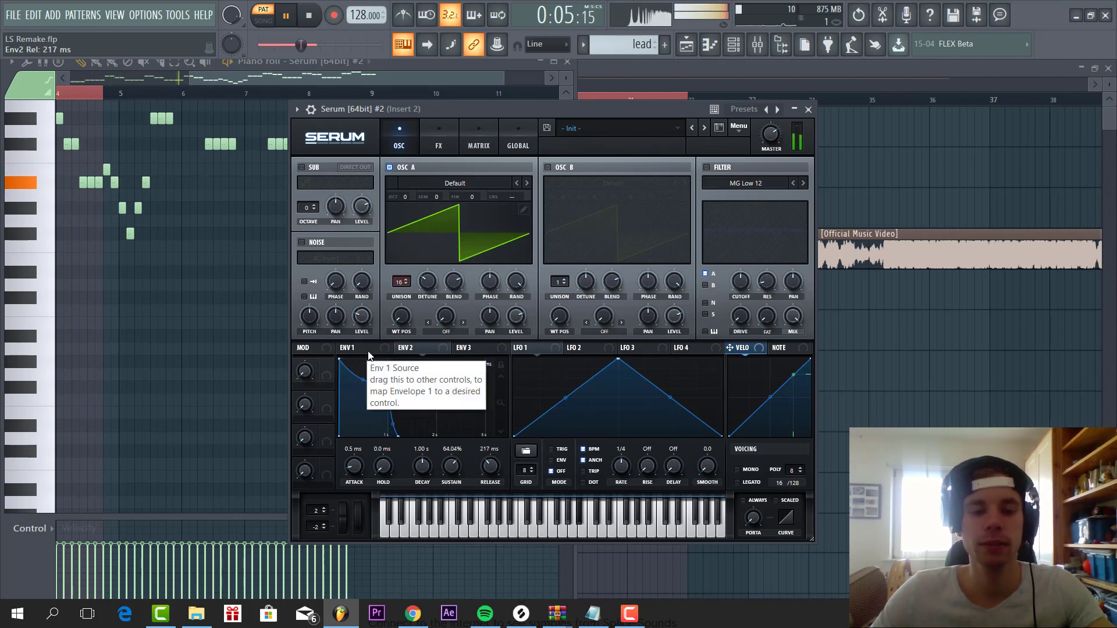
left_click_drag(406, 348, 430, 328)
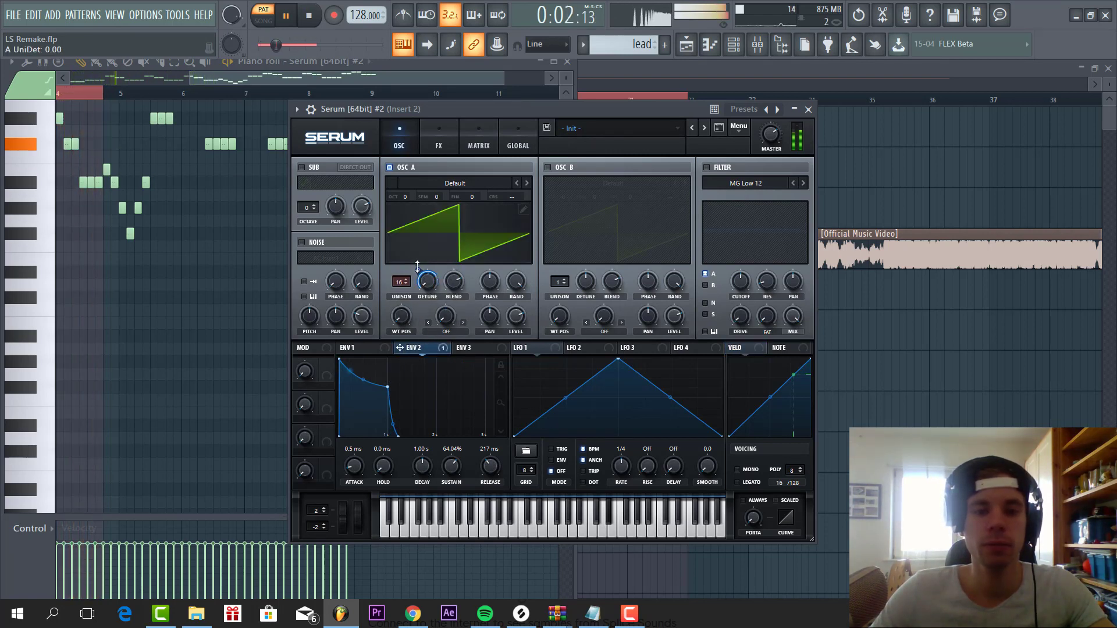
left_click_drag(418, 269, 419, 271)
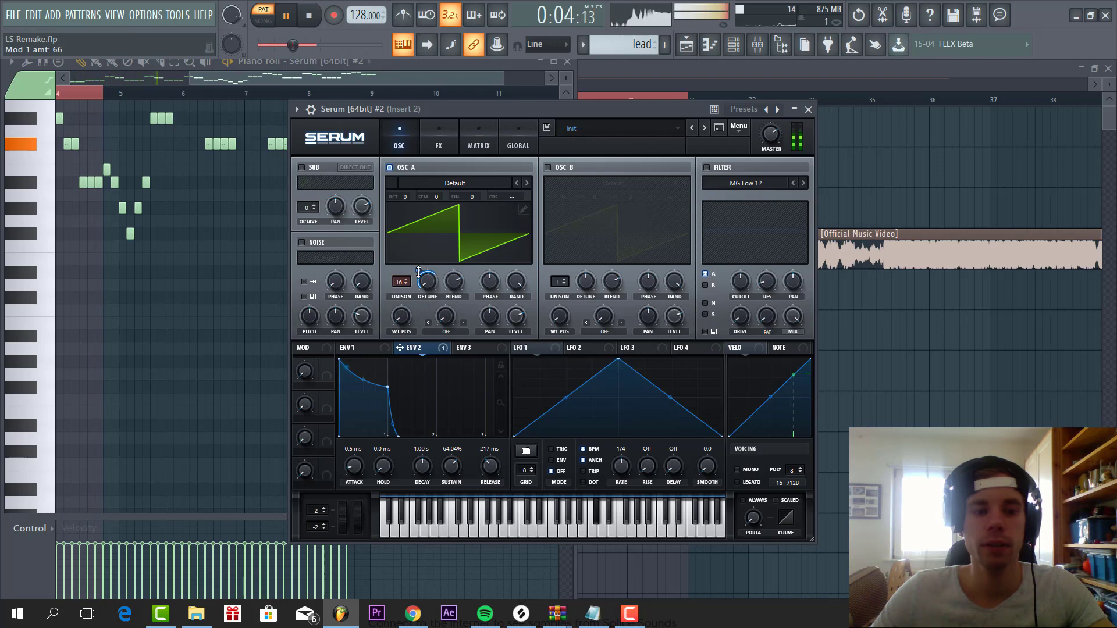
left_click_drag(355, 466, 356, 460)
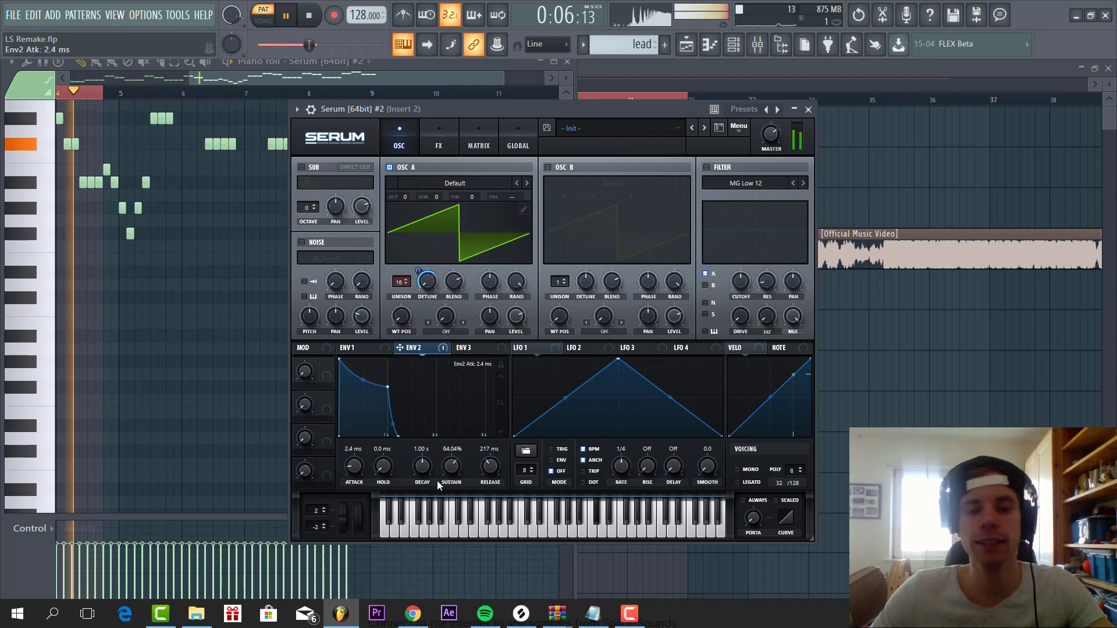
Step: Shape Envelope 1 with a 15 ms attack, -15.0 dB sustain and 259 ms release
left_click(358, 349)
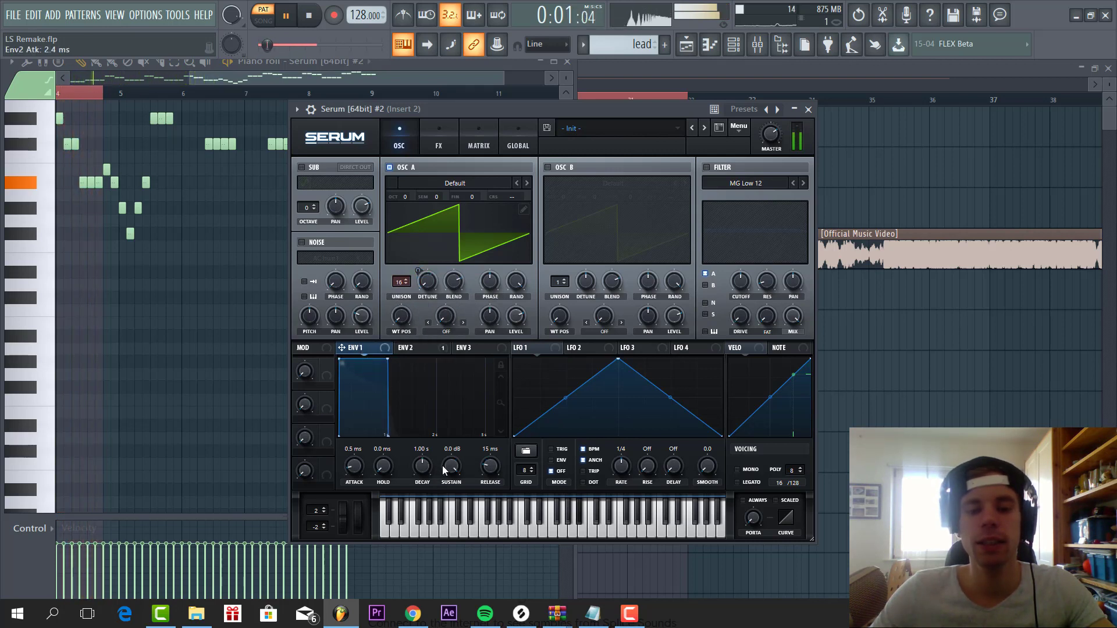
left_click_drag(438, 484, 441, 481)
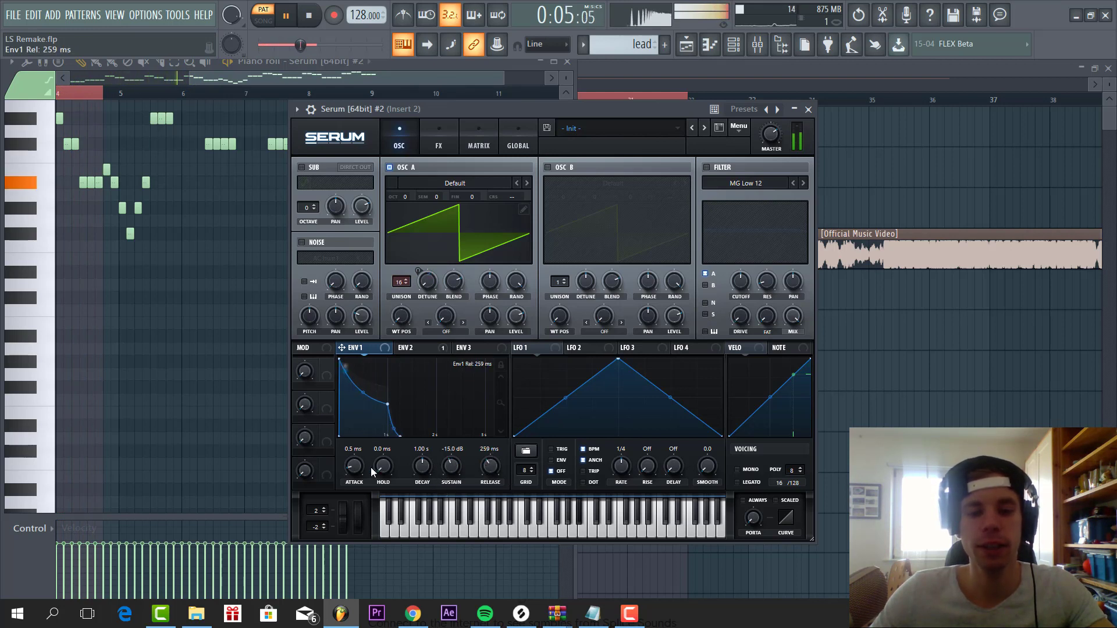
left_click_drag(357, 469, 359, 459)
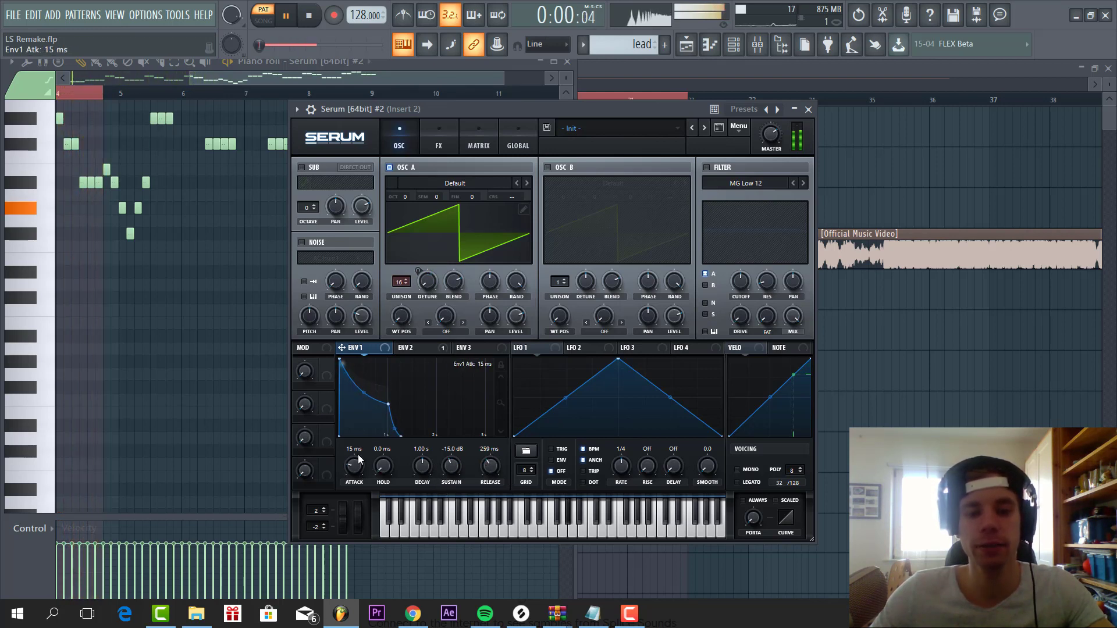
Step: Enable oscillator B at +1 octave with 16 unison voices, and modulate its detune with Envelope 2 at amount 44
left_click(547, 167)
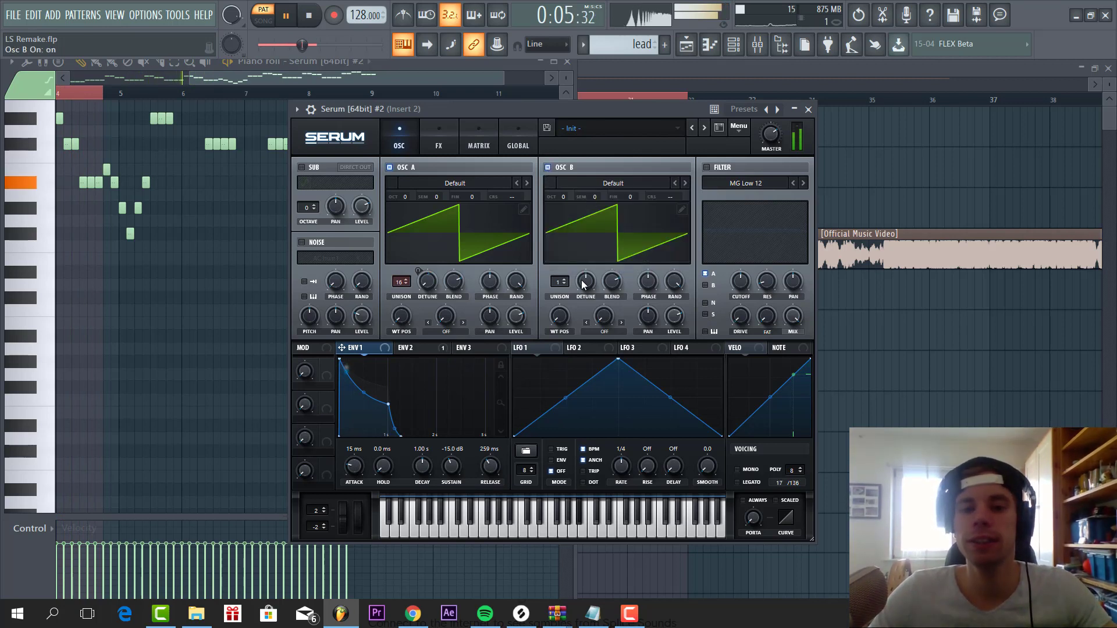
left_click_drag(559, 197, 565, 193)
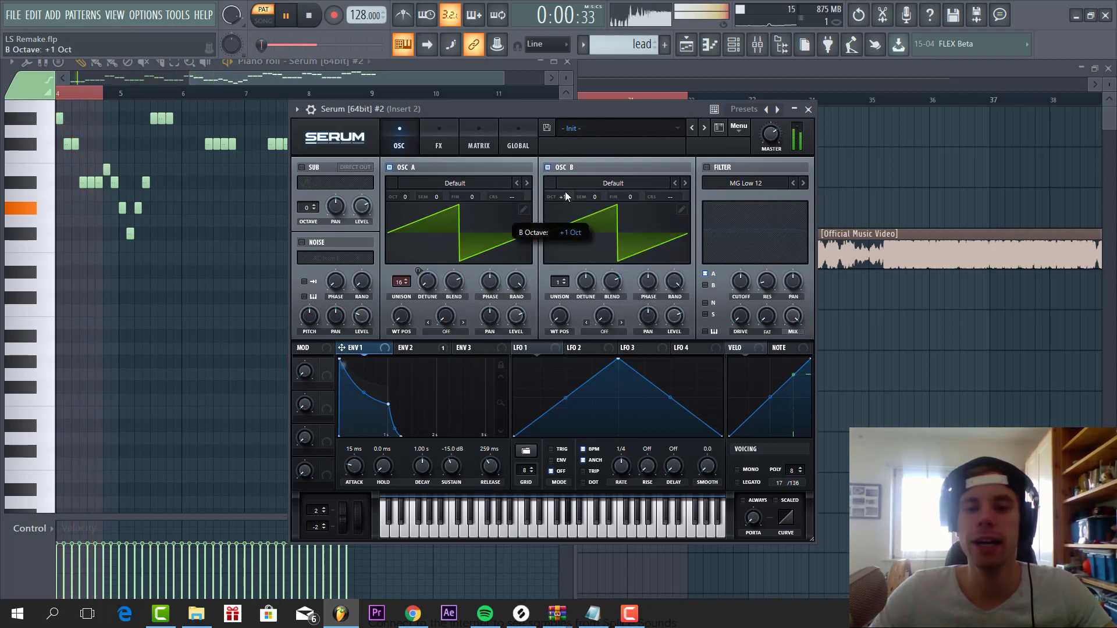
left_click_drag(559, 283, 575, 265)
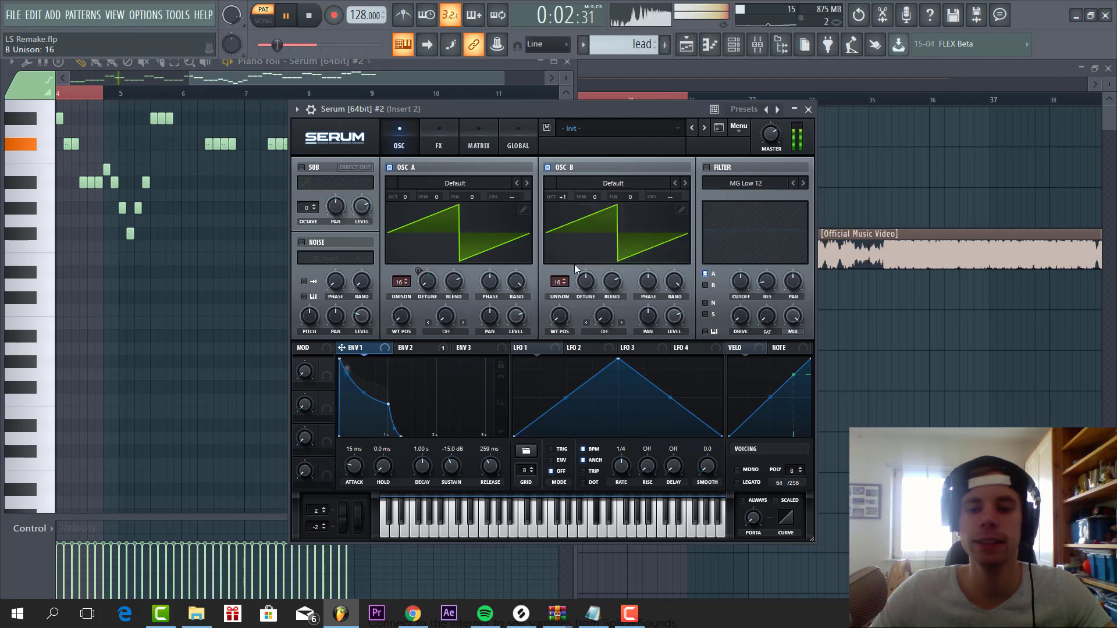
left_click_drag(417, 347, 583, 321)
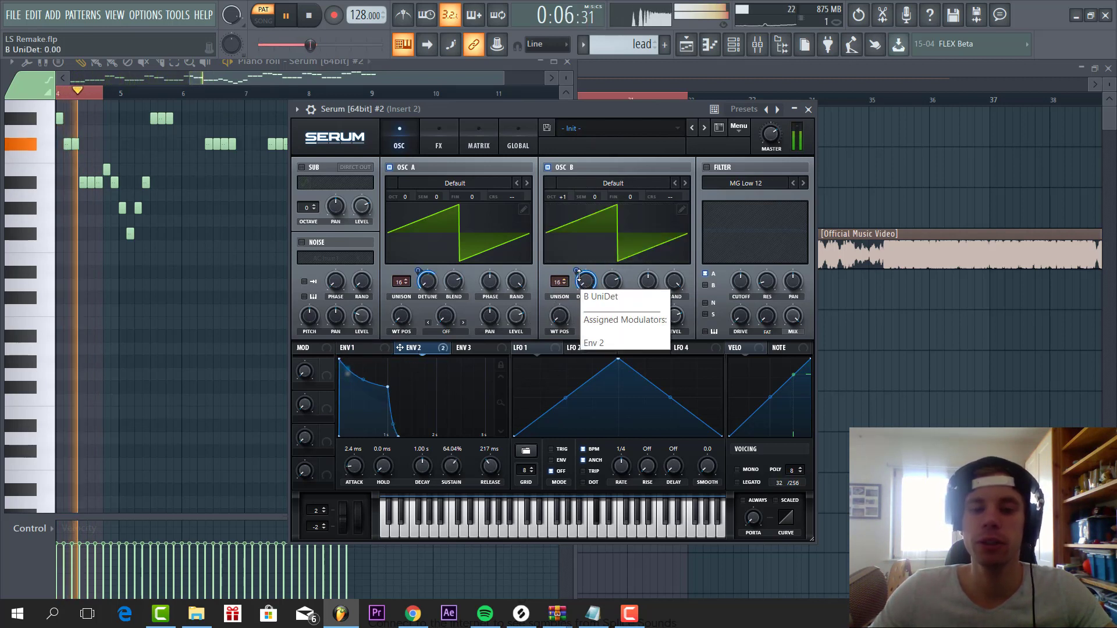
mouse_move(576, 271)
left_mouse_down()
mouse_move(575, 287)
mouse_move(593, 251)
mouse_move(576, 274)
left_mouse_up()
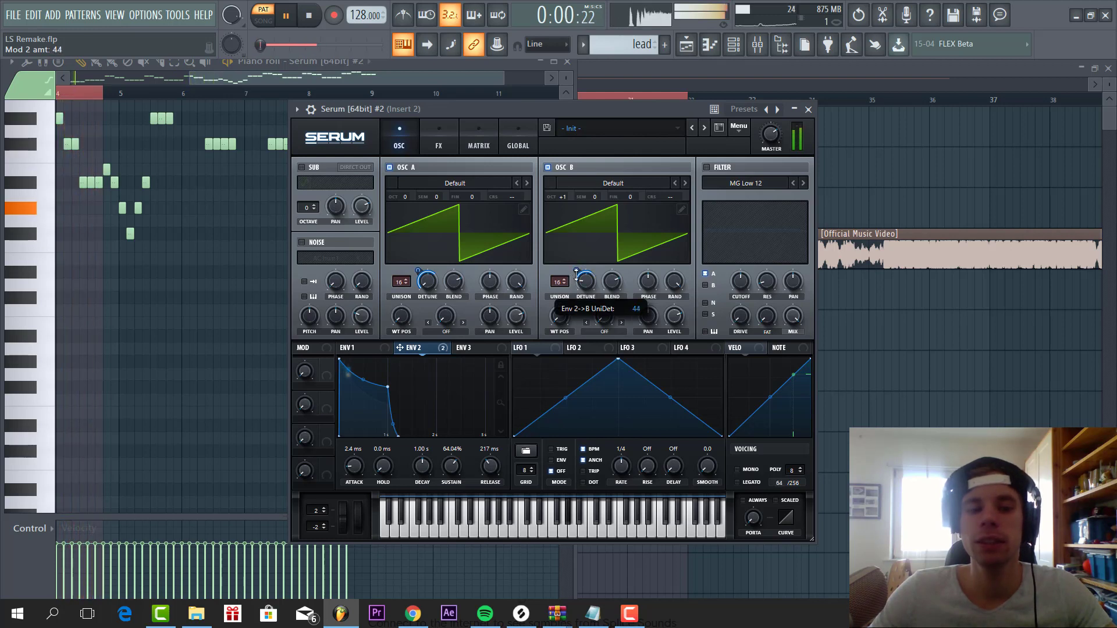
Step: Enable Mono, Legato and Always portamento in the voicing settings, and raise the portamento time slightly
left_click(738, 469)
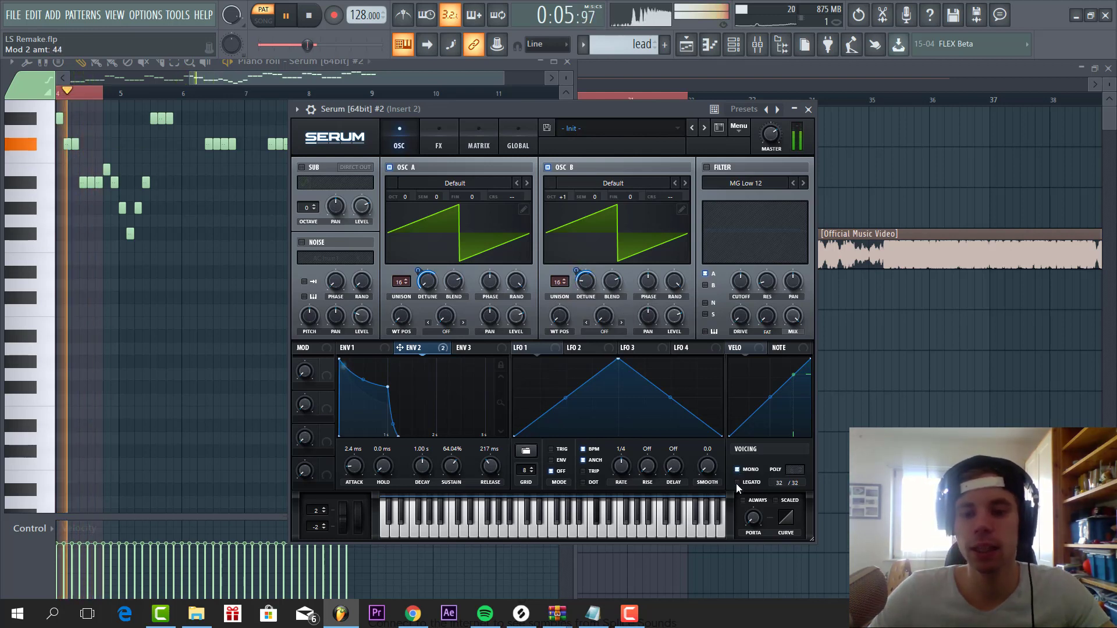
left_click(738, 482)
left_click(743, 501)
left_click_drag(750, 513, 757, 502)
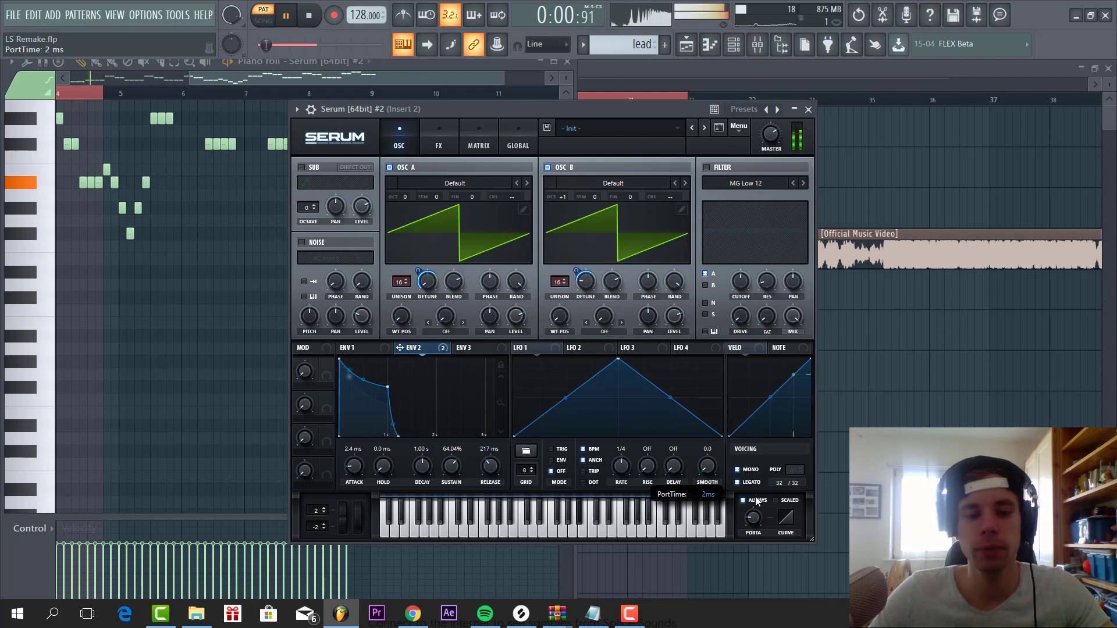
Step: Enable an MG Low 24 filter on oscillators A and B, modulate its cutoff with Envelope 2, and add some drive and 13% fat
left_click(705, 167)
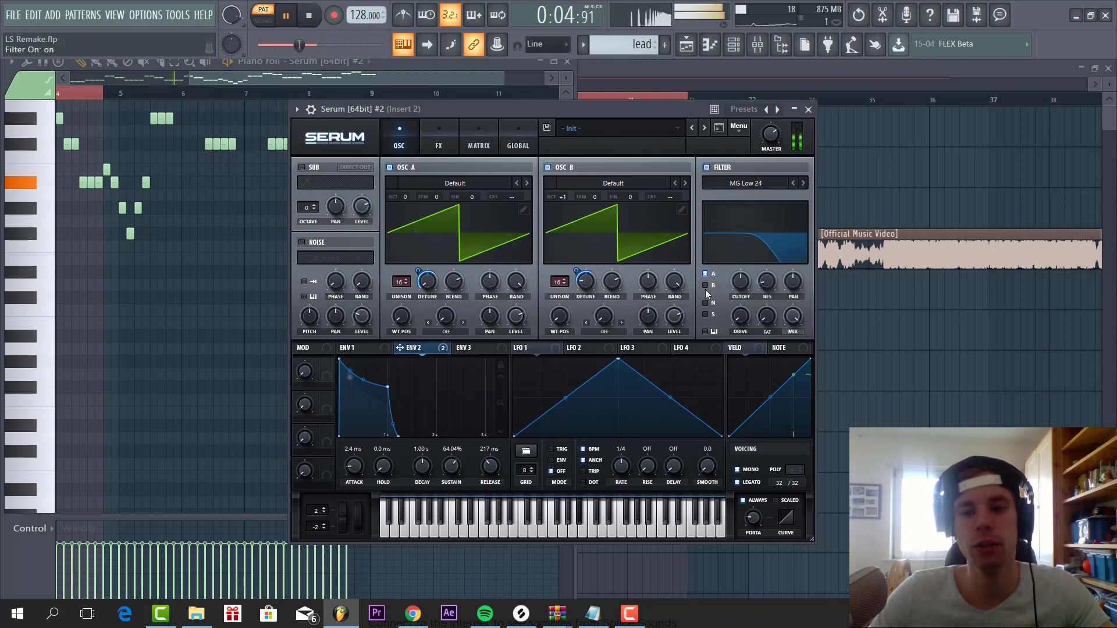
left_click_drag(749, 282, 753, 229)
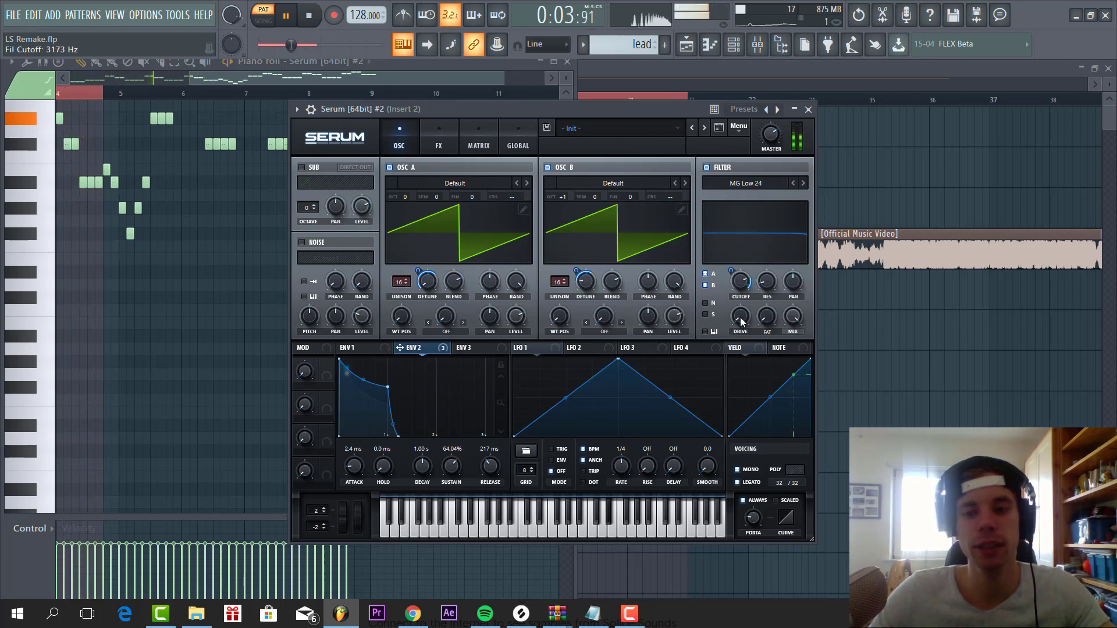
left_click_drag(742, 322, 766, 307)
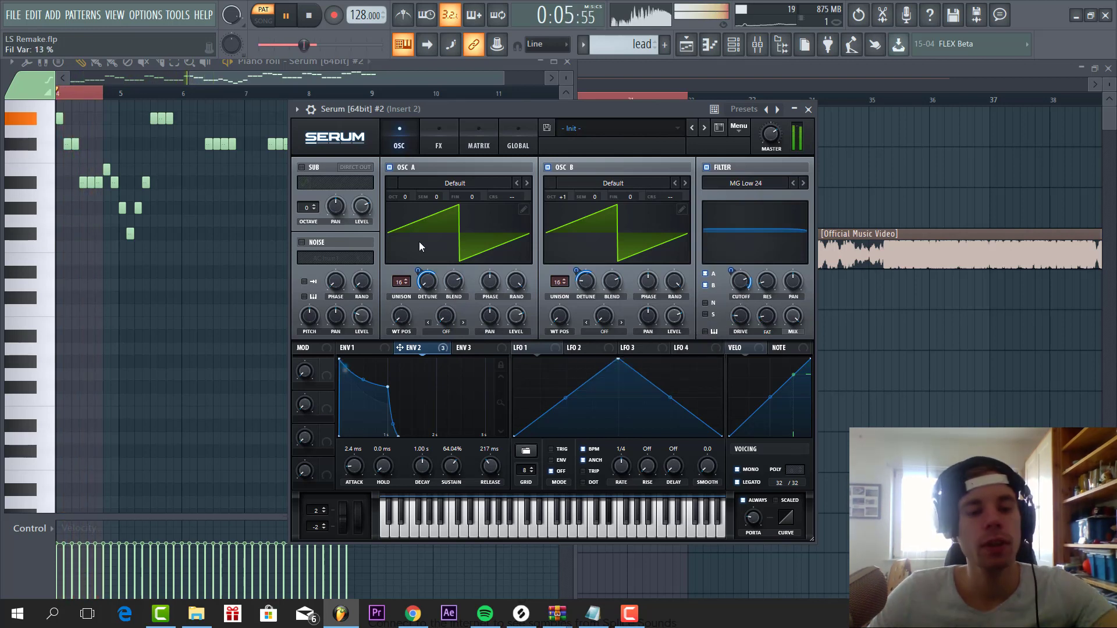
Step: Enable the Hyper/Dimension effect, turn the Hyper mix down and set the Dimension mix to 22%
left_click(434, 137)
left_click(306, 170)
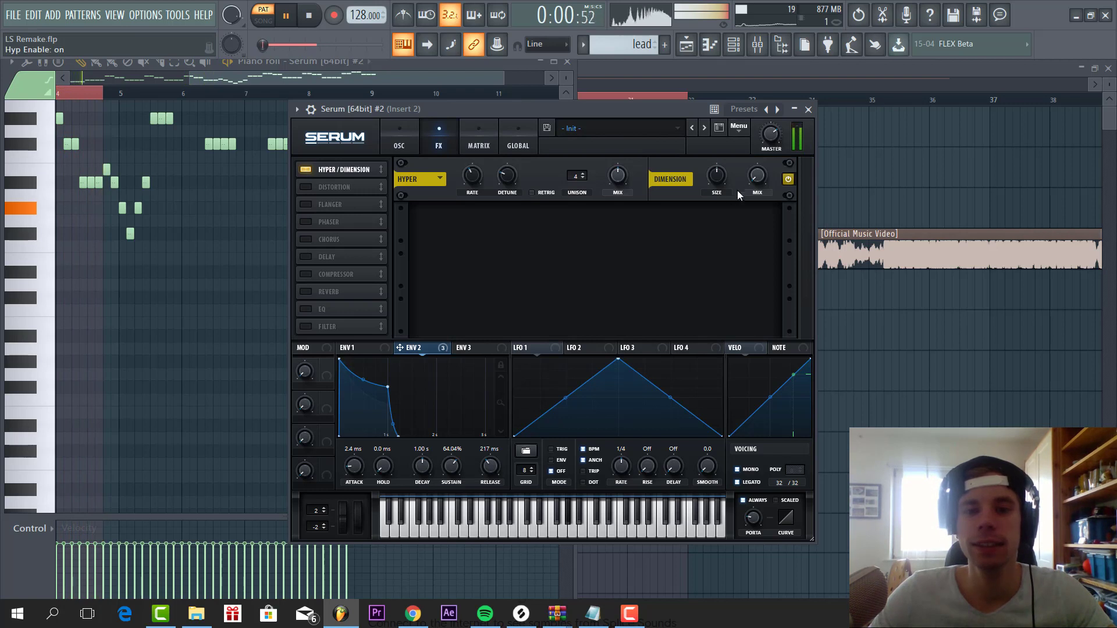
left_click_drag(756, 176, 758, 134)
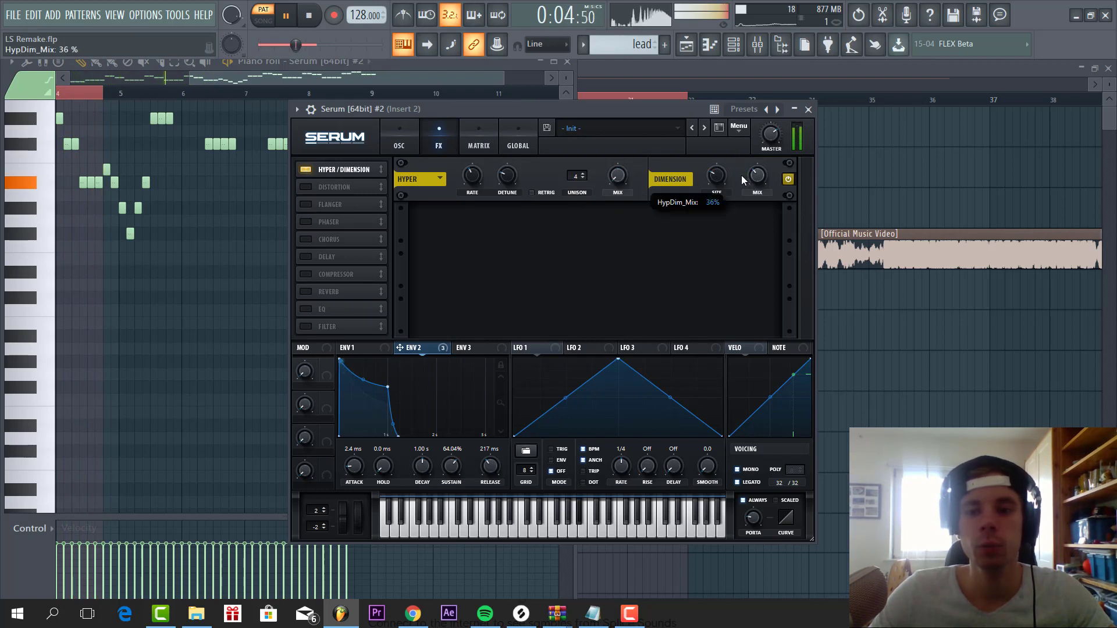
left_click_drag(757, 176, 755, 184)
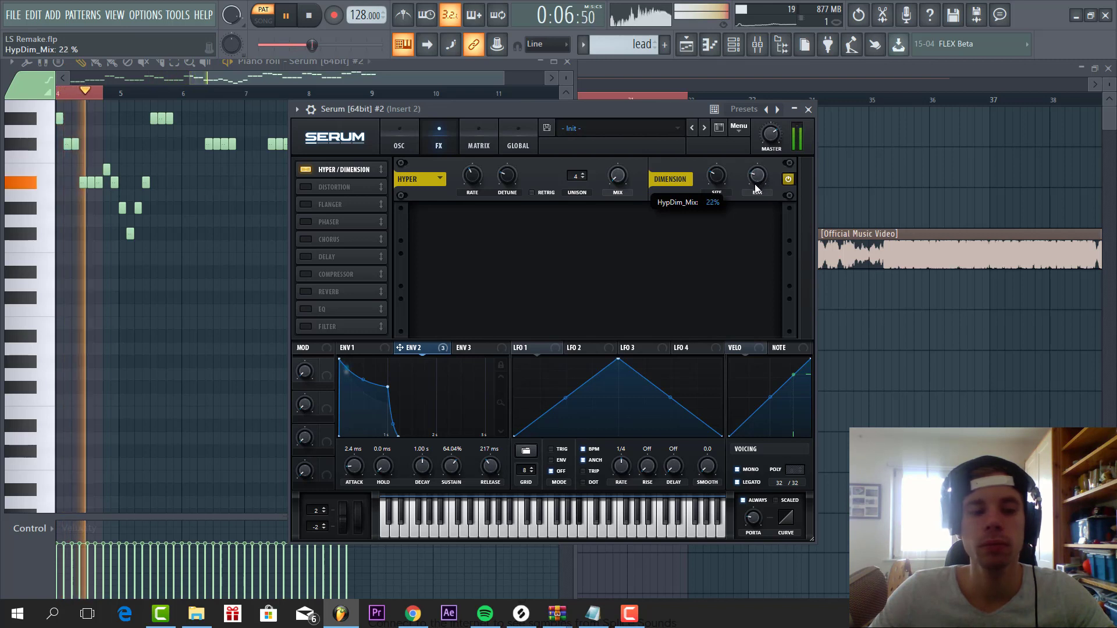
Step: Enable the Chorus effect, switch its filter to HPF and set the mix to 25%
left_click(304, 239)
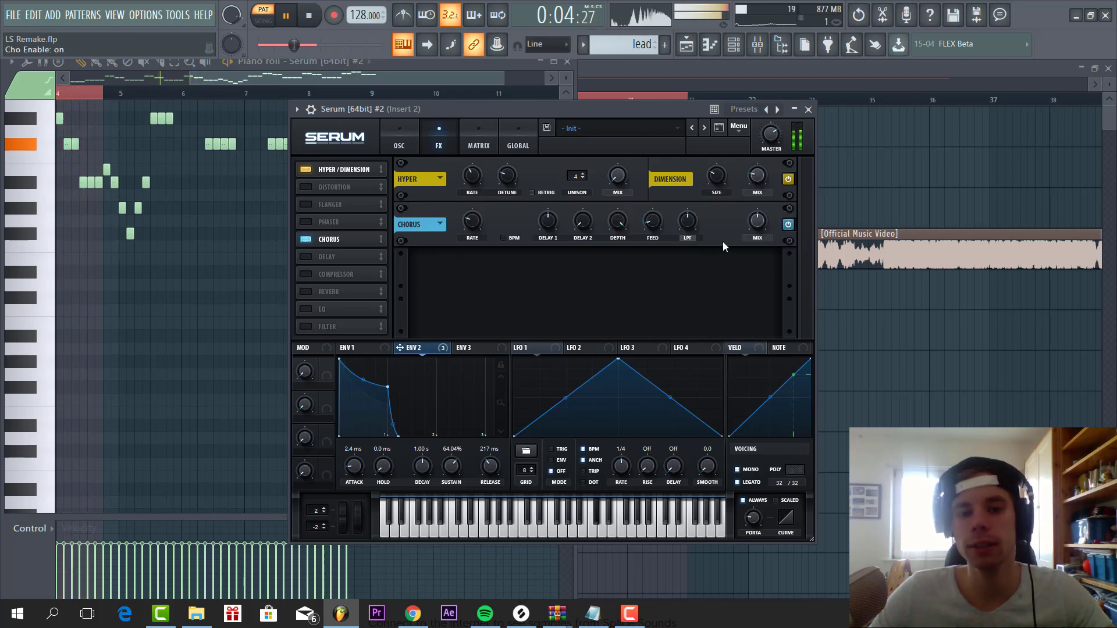
left_click(690, 239)
left_click_drag(761, 227, 732, 234)
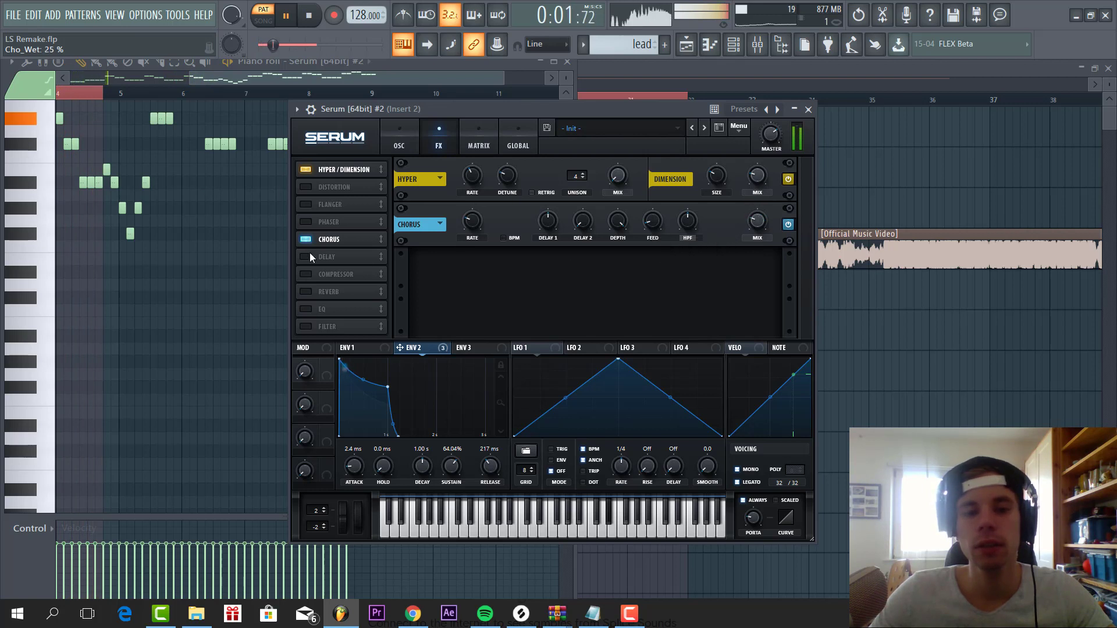
Step: Enable the EQ with a low cut and reduced high-shelf gain, and modulate that gain with Envelope 2 at amount 9
left_click(301, 310)
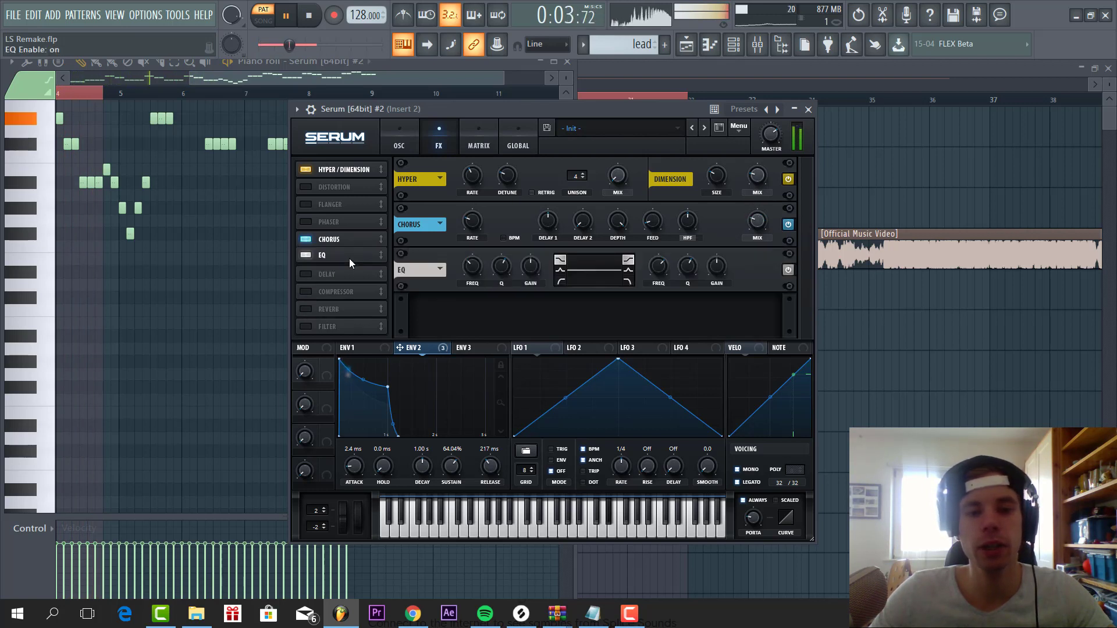
left_click(557, 282)
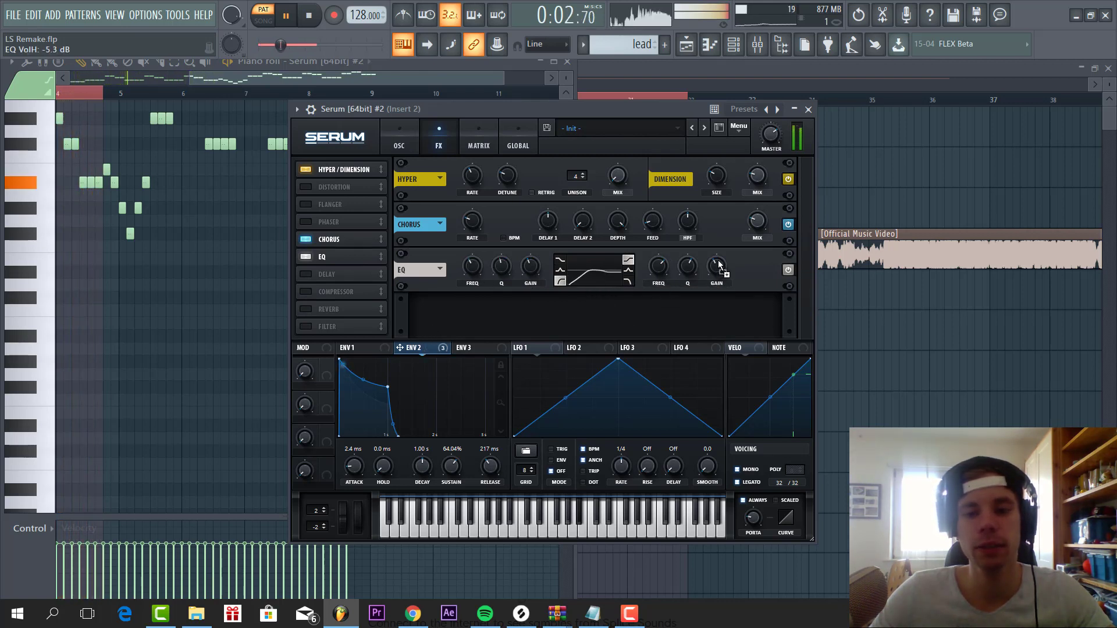
mouse_move(706, 255)
left_mouse_down()
mouse_move(716, 265)
mouse_move(707, 255)
left_mouse_up()
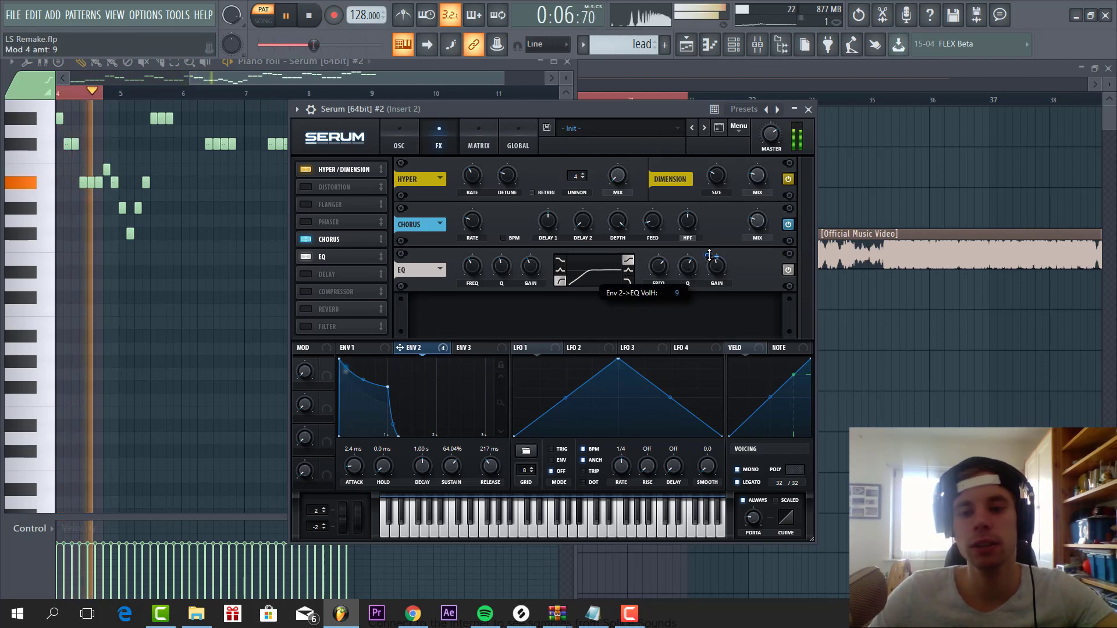
Step: Enable the Delay effect, widen its filter band and set the mix to 21%
left_click(306, 274)
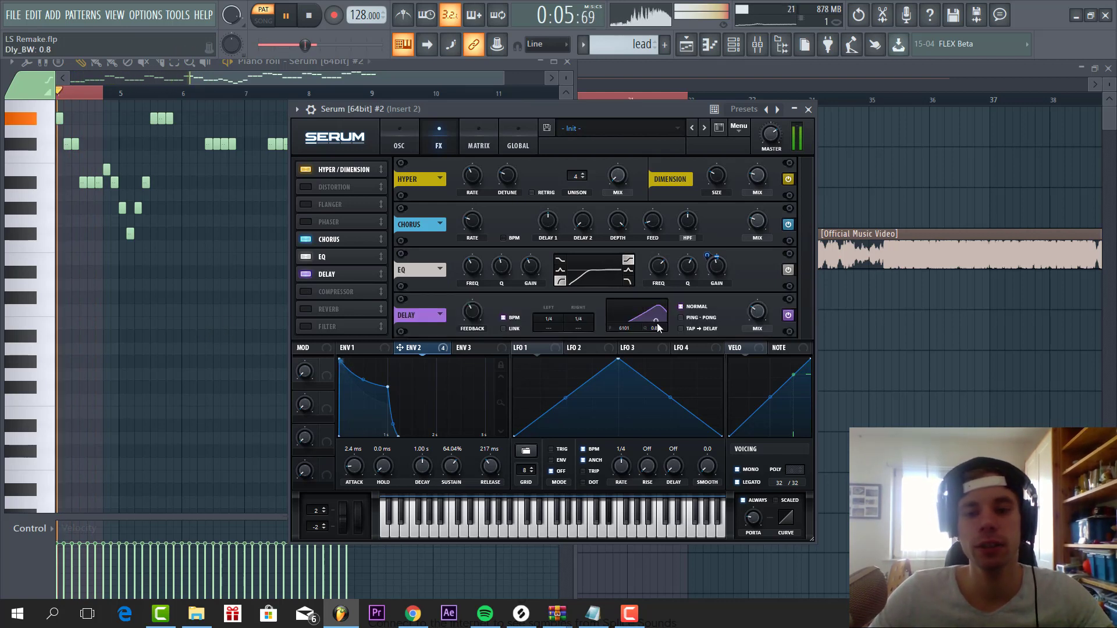
left_click_drag(658, 327, 656, 325)
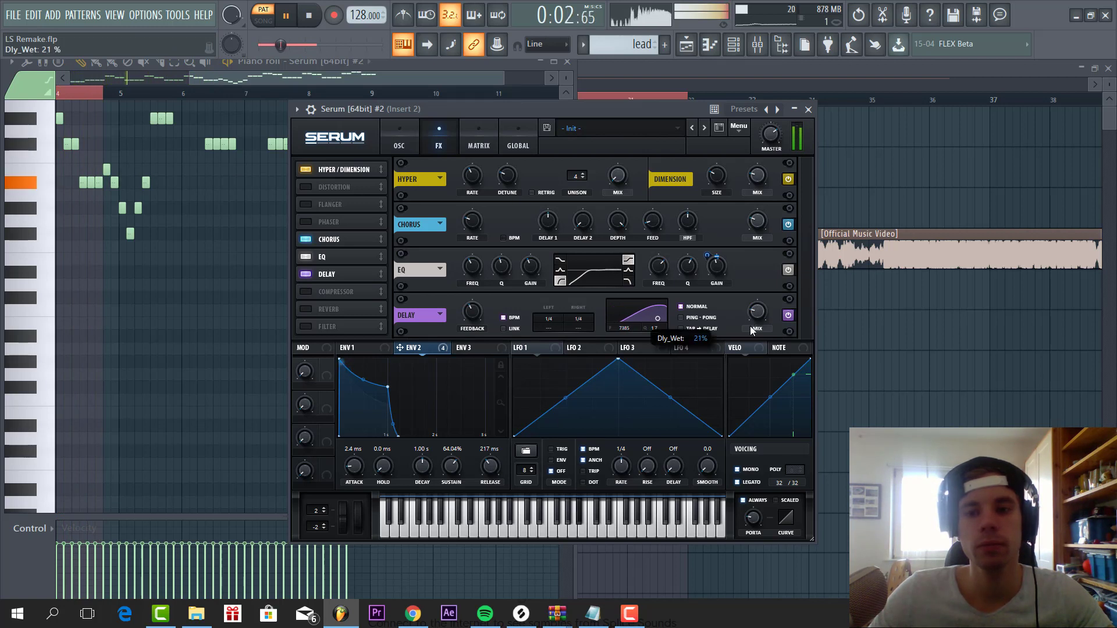
Step: Enable the Reverb effect and set its mix to 24%
left_click(305, 309)
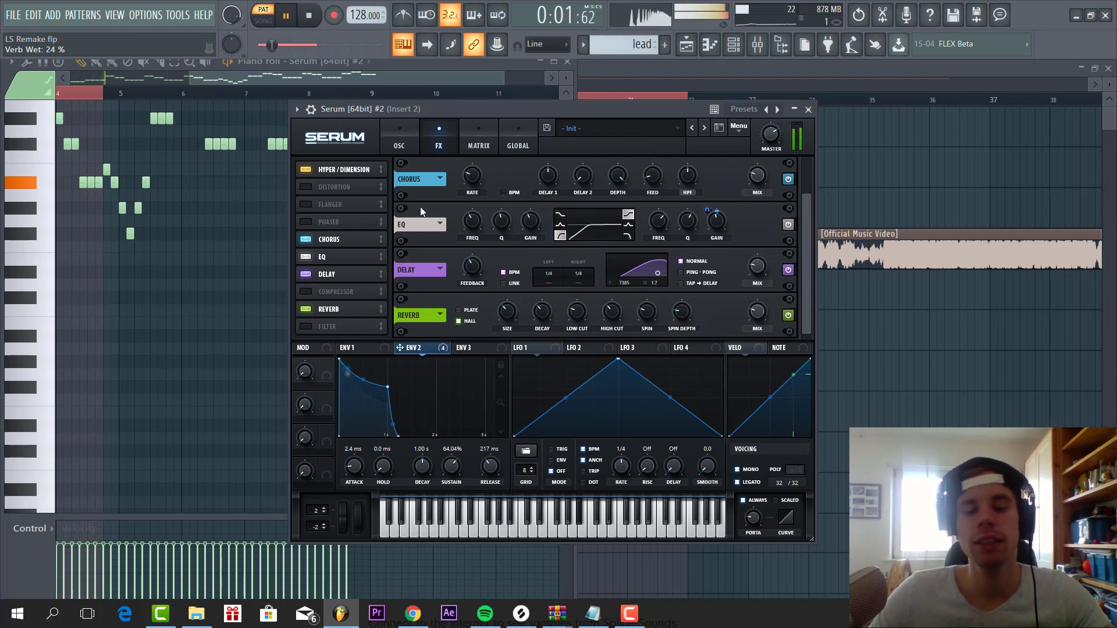
left_click_drag(520, 103, 536, 157)
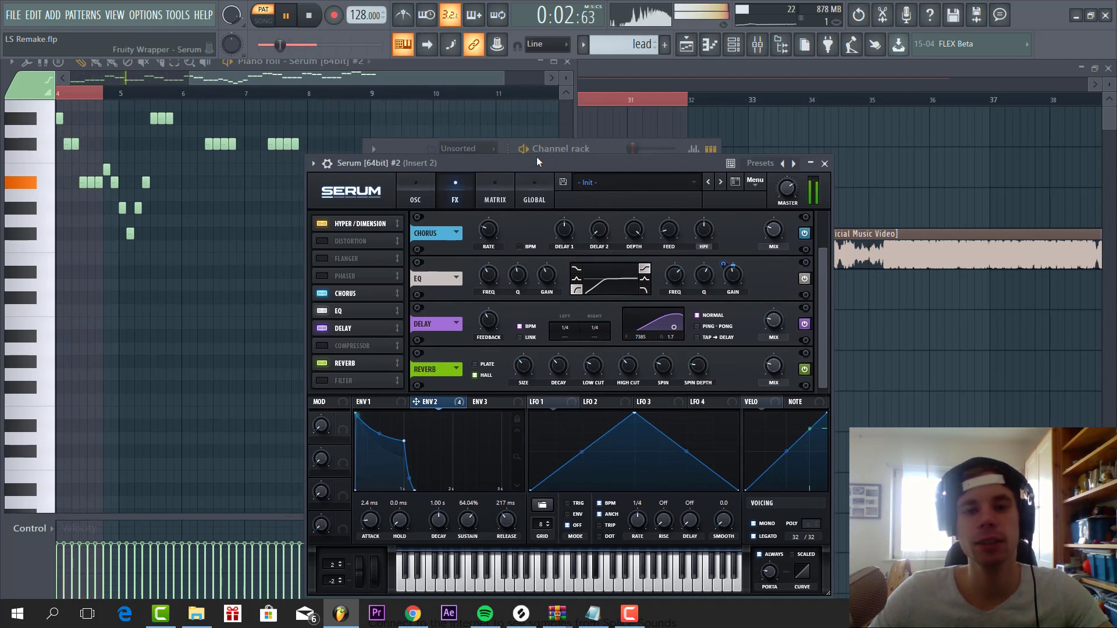
Step: Switch to the chords pattern, open its TruePianos instrument and play the pattern
right_click(891, 149)
key("F6")
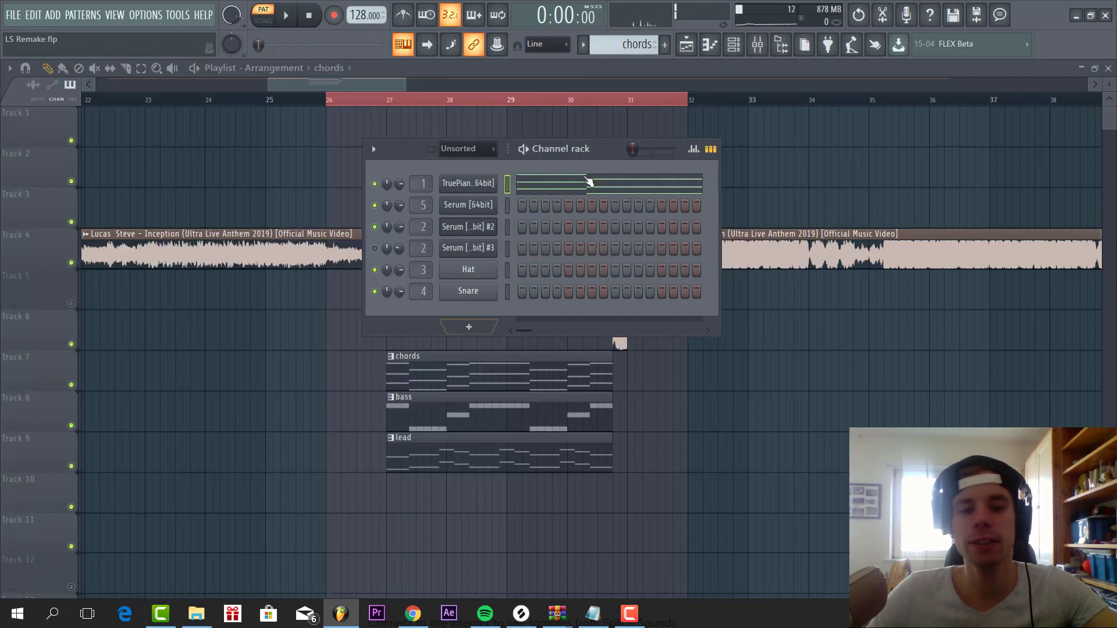
left_click(463, 184)
left_click_drag(379, 315, 542, 281)
key("space")
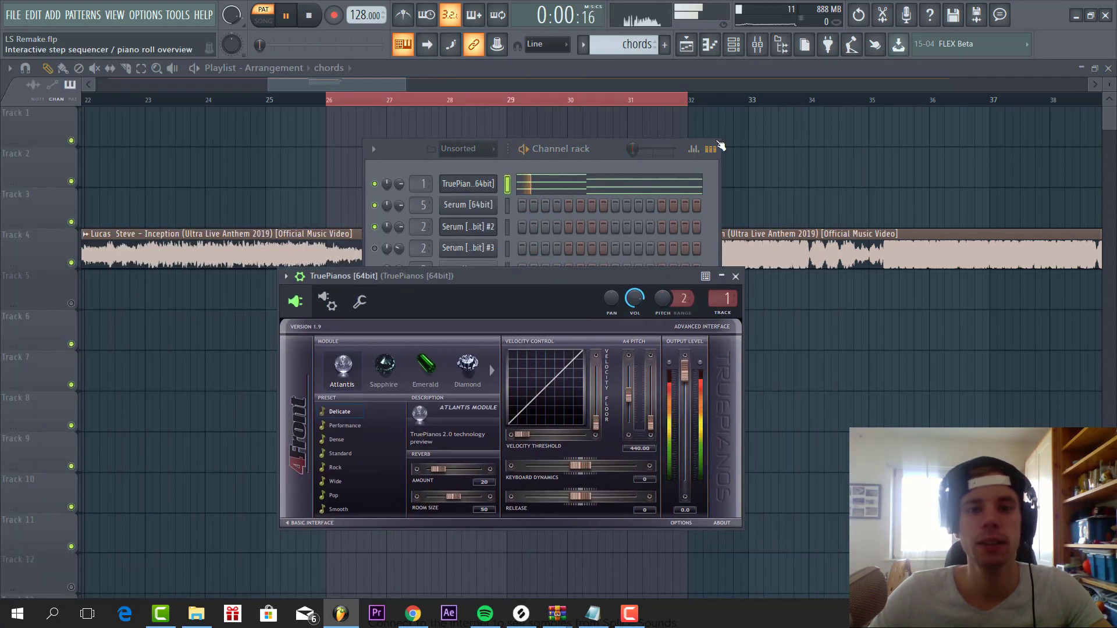
Step: On the TruePianos mixer track, enable the first FabFilter Pro-Q 2 and fine-tune its high-cut and low-cut bands
left_click(763, 50)
left_click_drag(590, 260, 707, 113)
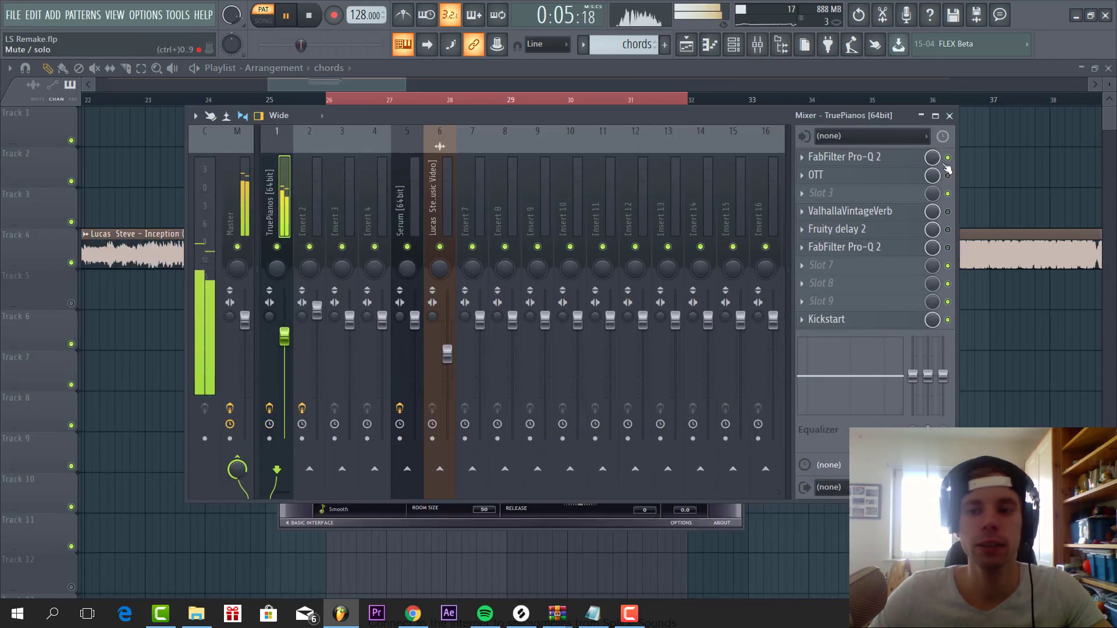
left_click(875, 158)
left_click(949, 158)
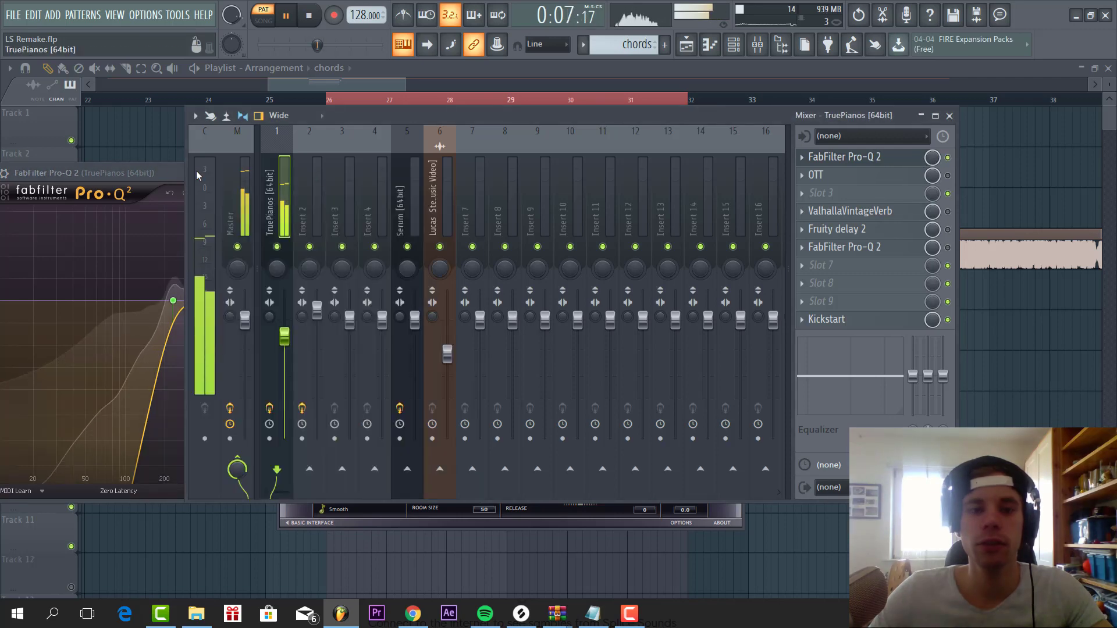
left_click_drag(152, 174, 471, 111)
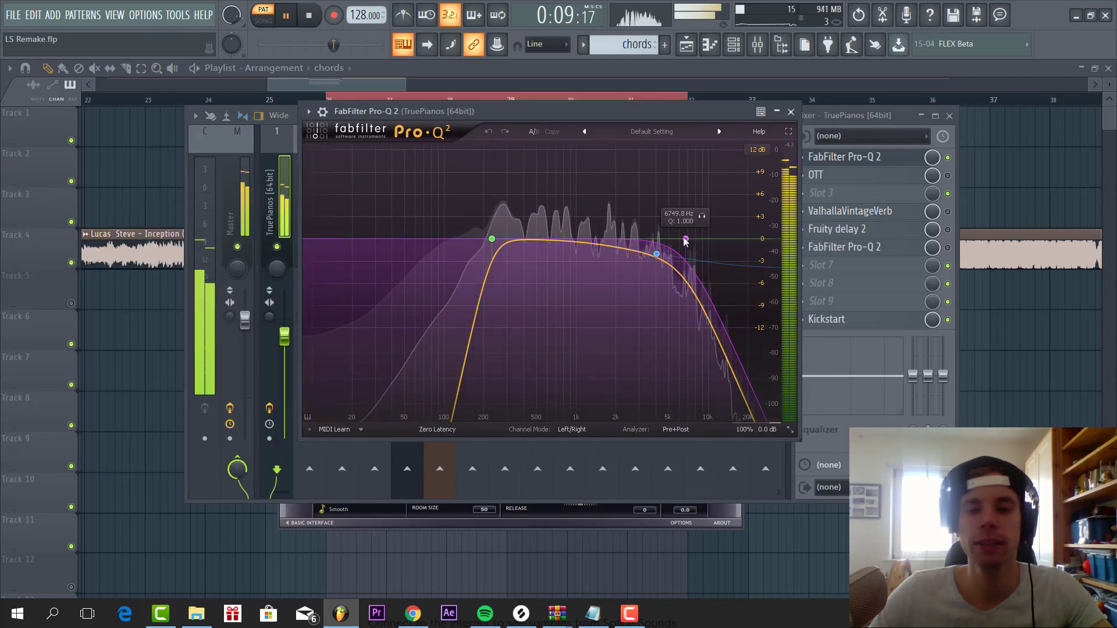
left_click_drag(686, 238, 682, 236)
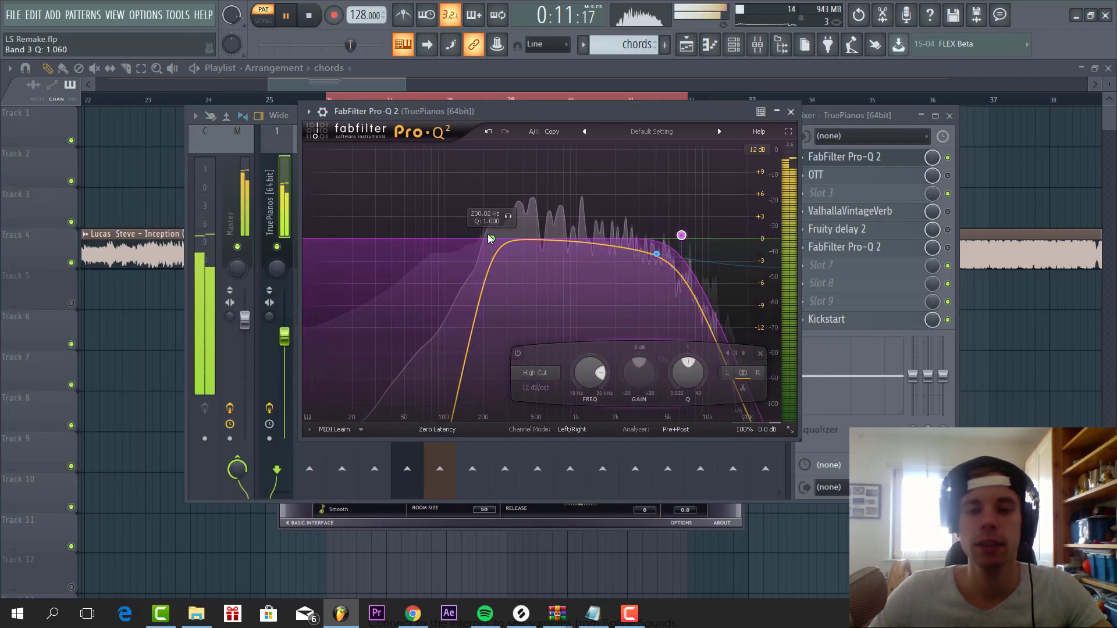
left_click_drag(491, 239, 541, 260)
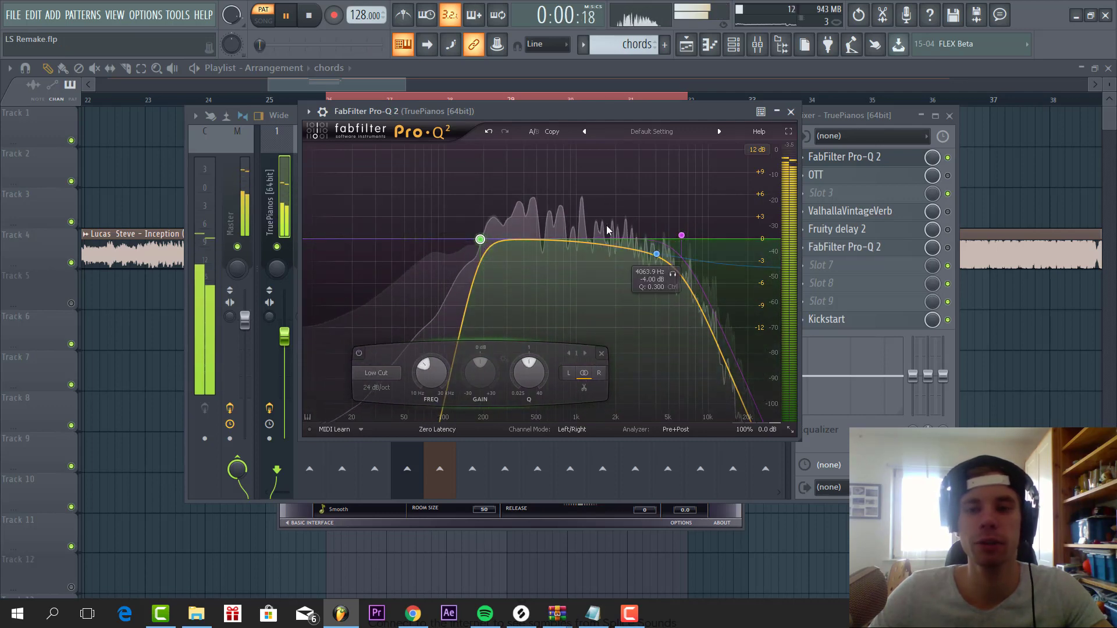
Step: Review the OTT compressor on the TruePianos track and enable it at 38% depth
left_click(861, 177)
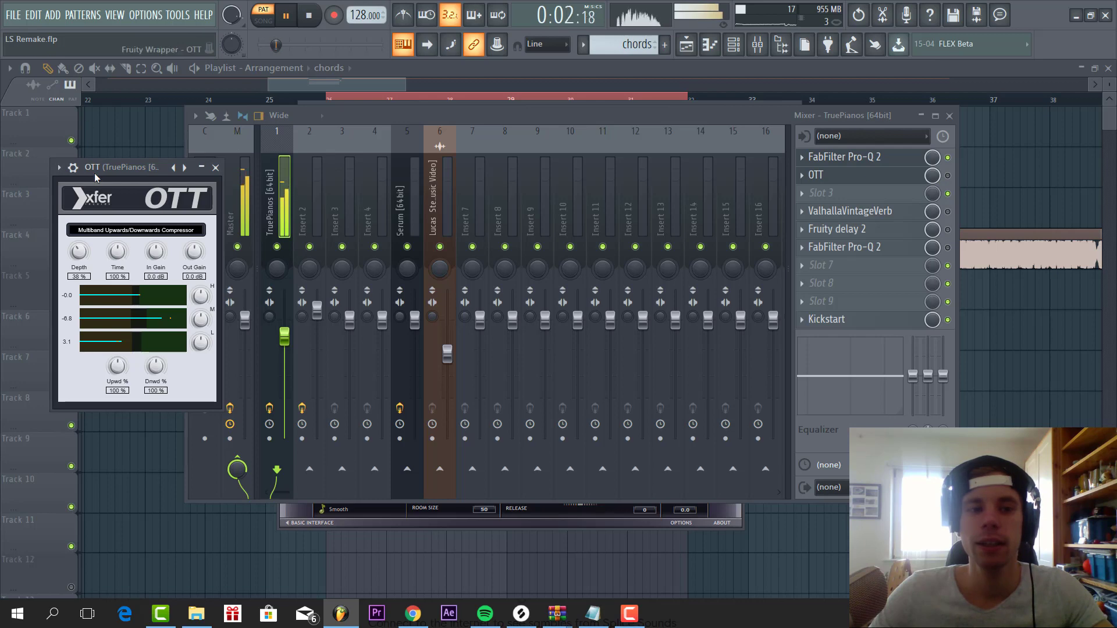
left_click_drag(96, 173, 421, 153)
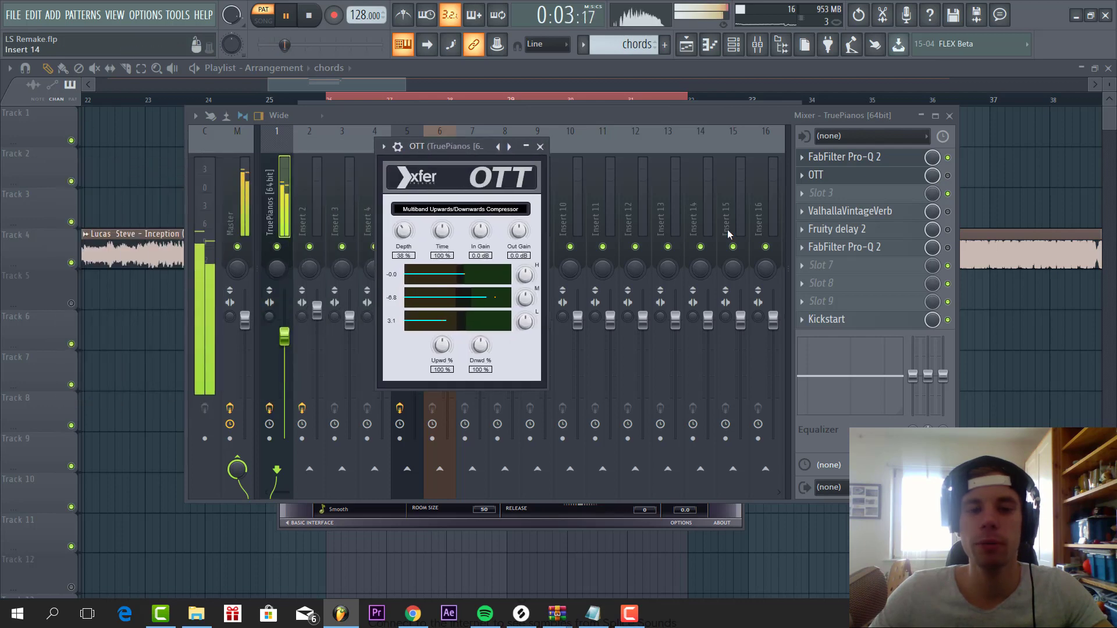
left_click(948, 175)
left_click(863, 178)
left_click(861, 159)
left_click(863, 178)
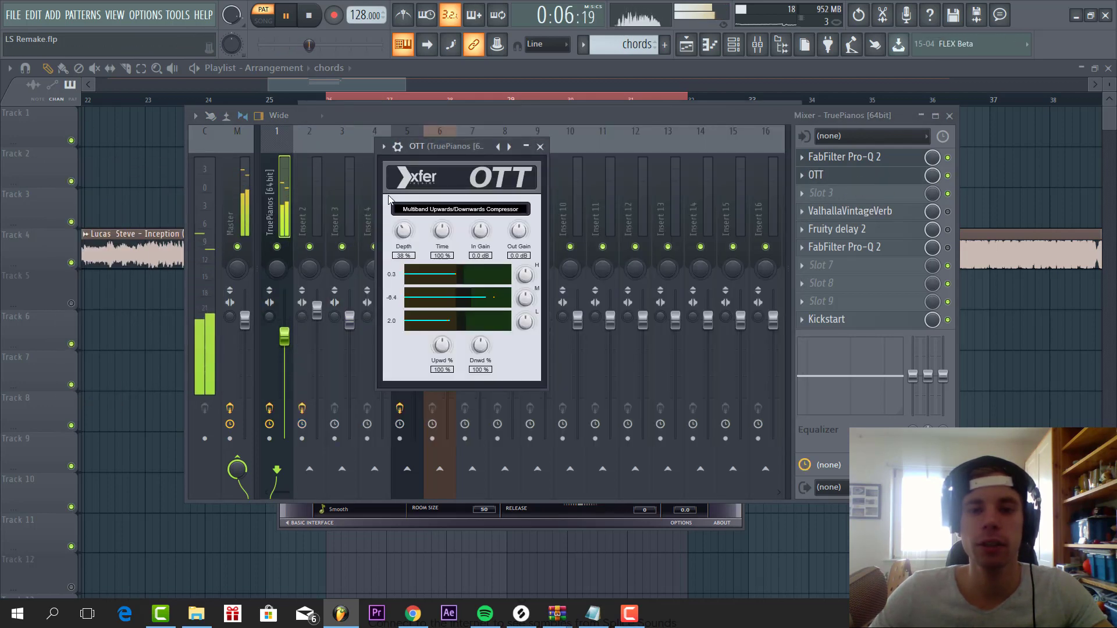
Step: Enable ValhallaVintageVerb, Fruity delay 2 and the second Pro-Q 2 on the TruePianos track, and inspect that EQ and Kickstart
left_click(948, 212)
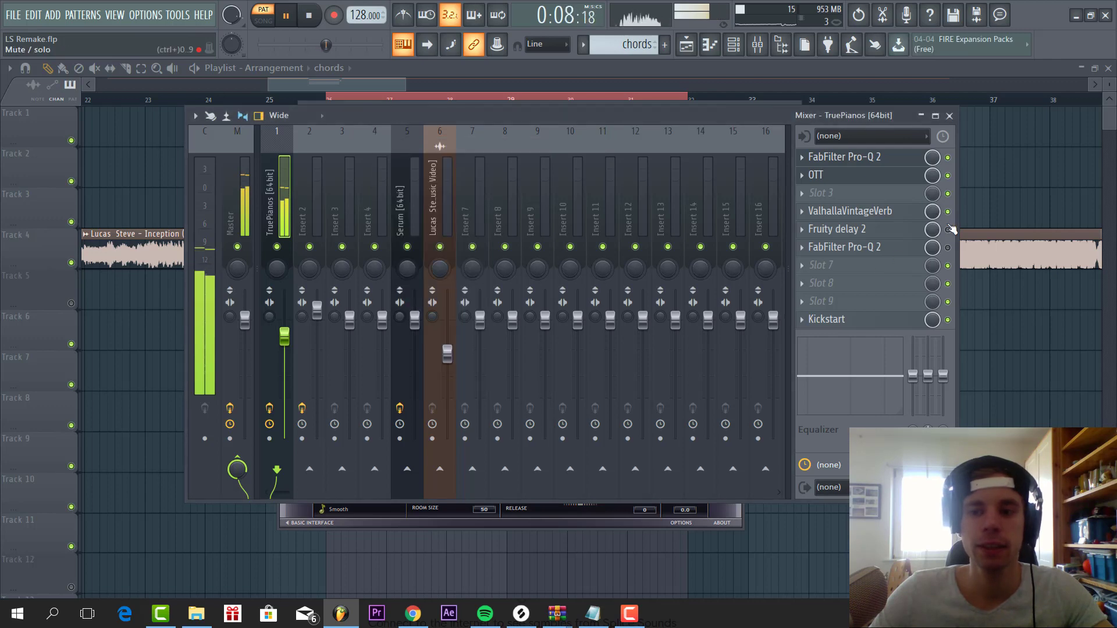
left_click(902, 252)
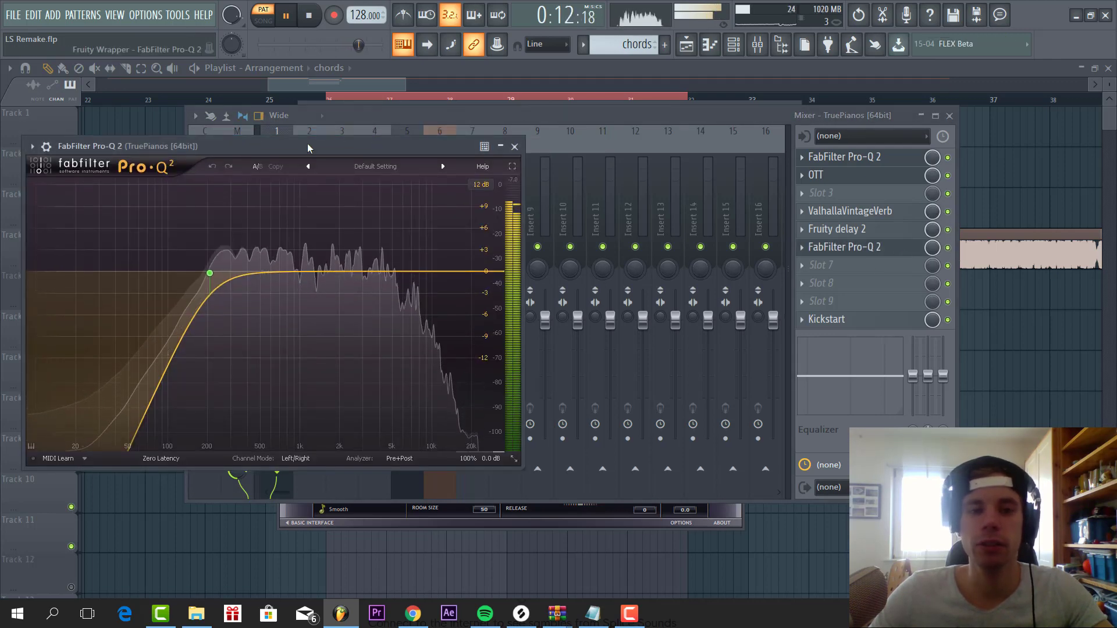
left_click_drag(376, 144, 594, 130)
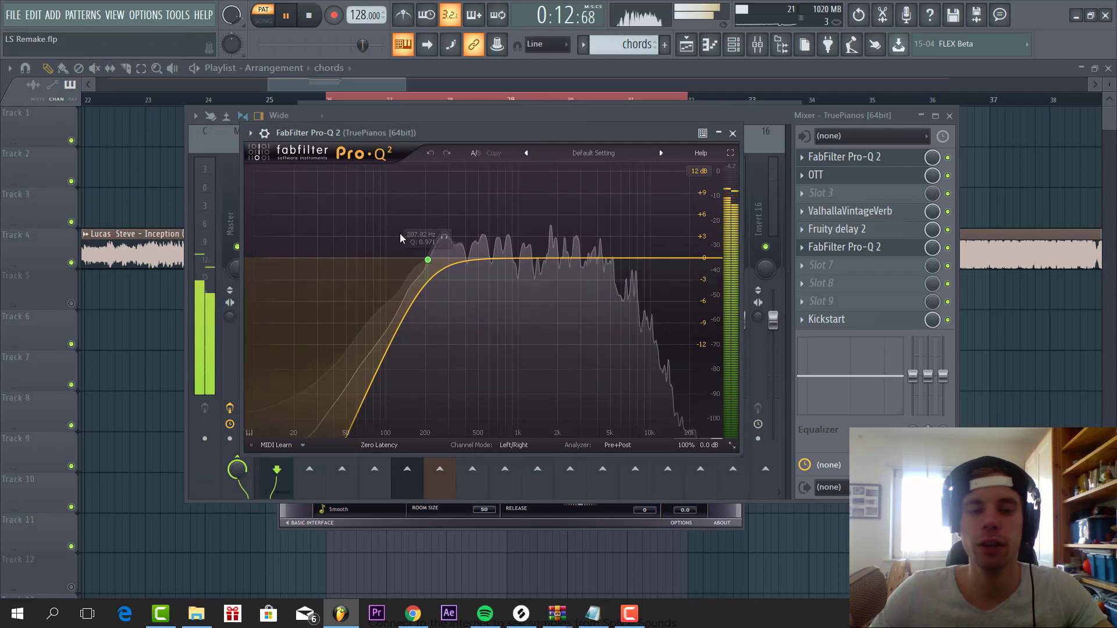
left_click(858, 320)
left_click_drag(213, 217, 284, 216)
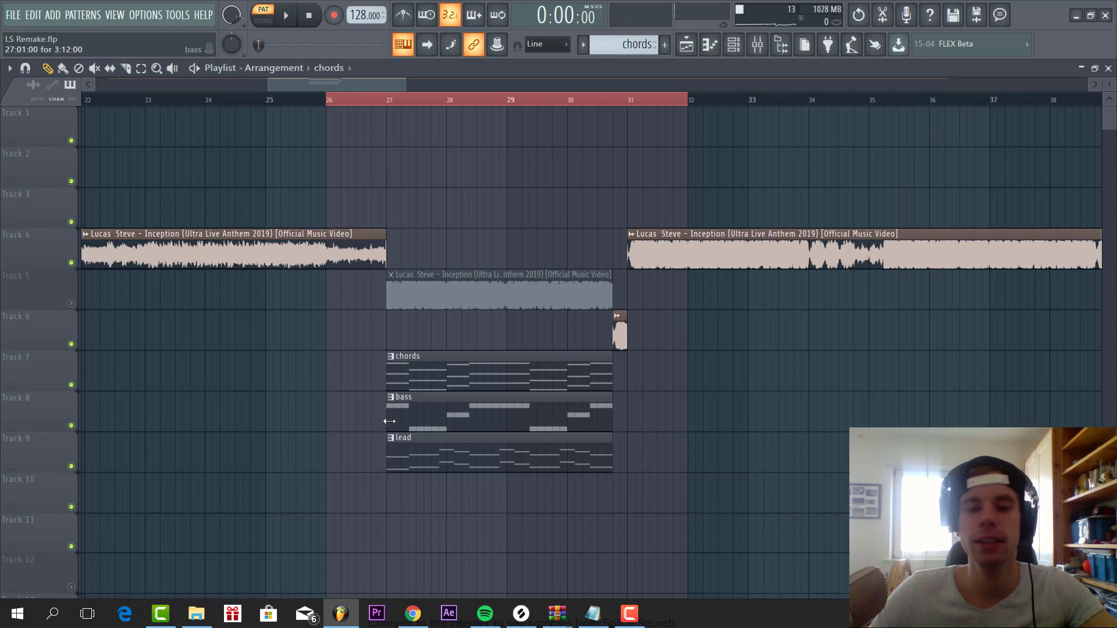
Step: Play the bass pattern and reset its Serum instrument to the Init preset with oscillator A at -2 octaves
double_click(389, 421)
key("F6")
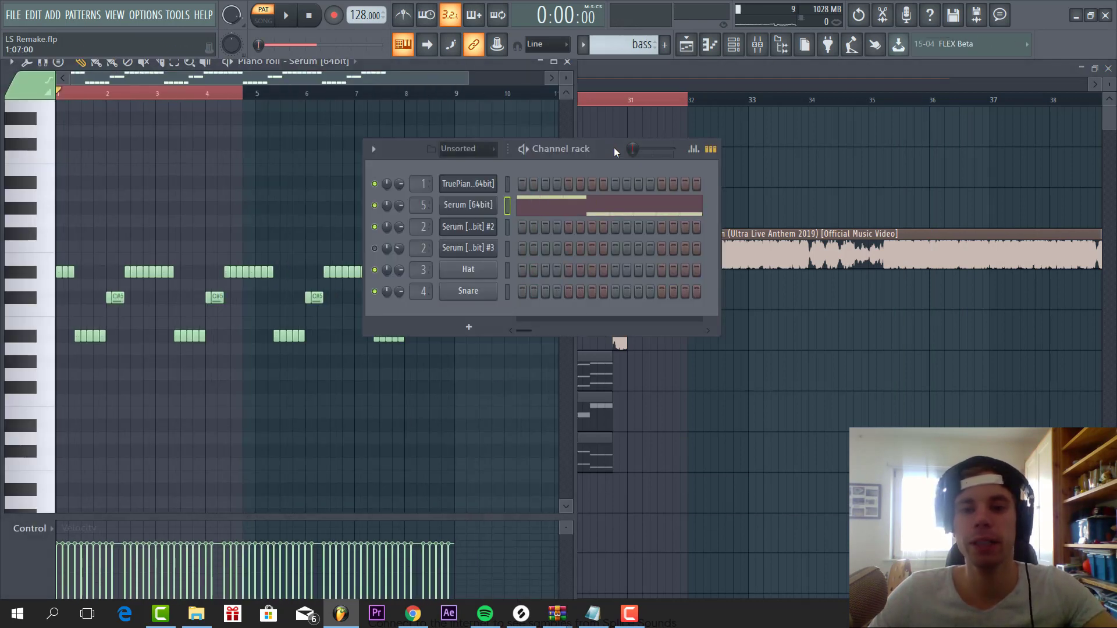
key("space")
left_click(477, 205)
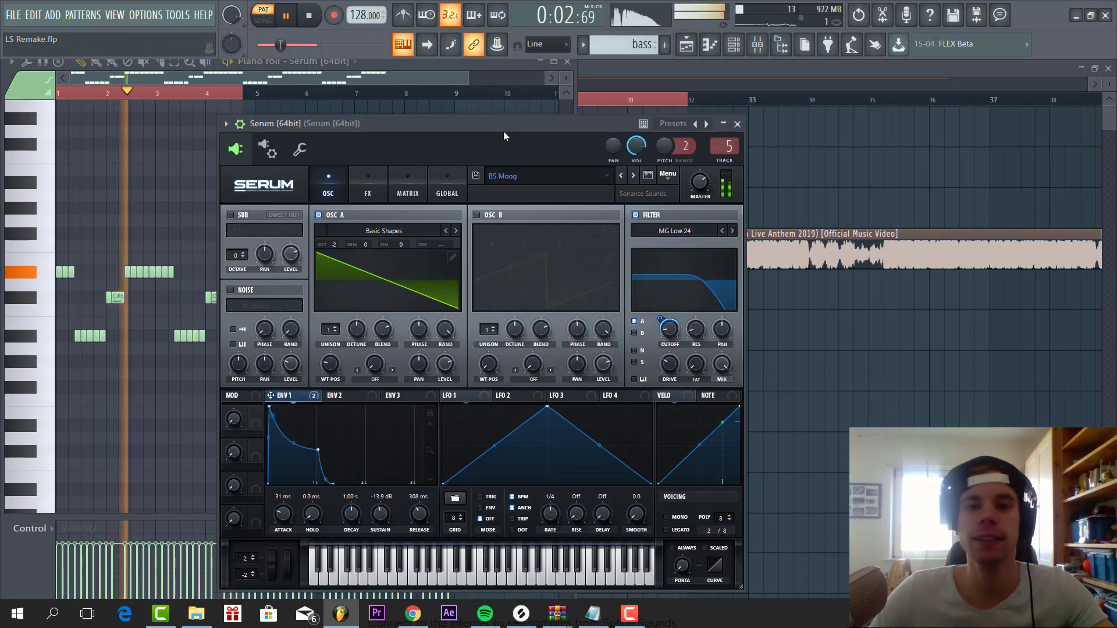
left_click_drag(504, 131, 558, 111)
left_click(731, 153)
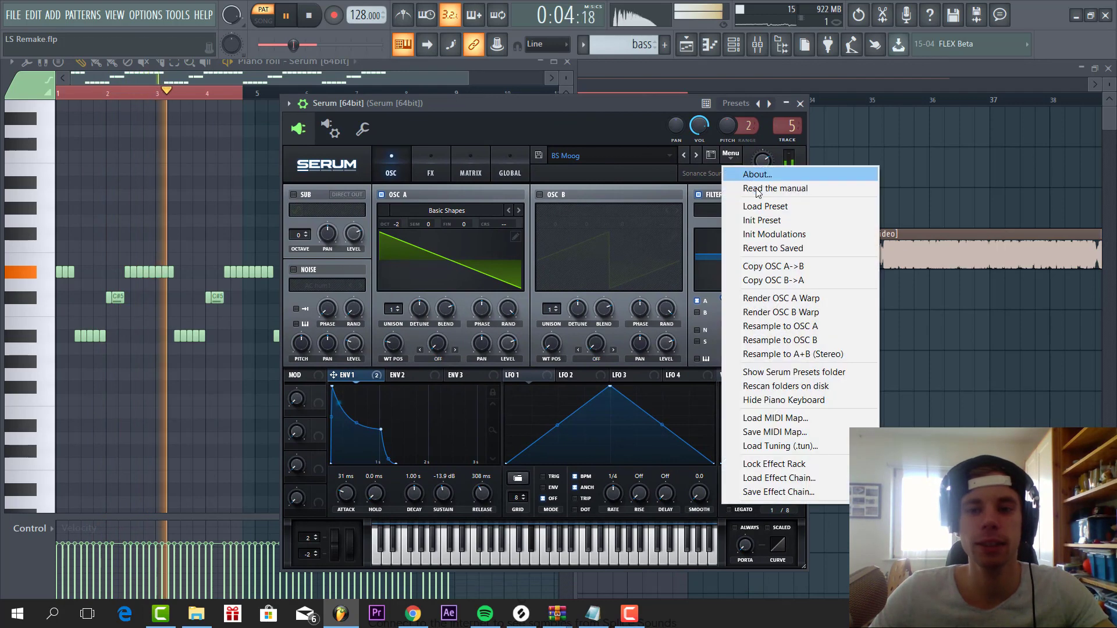
left_click(758, 226)
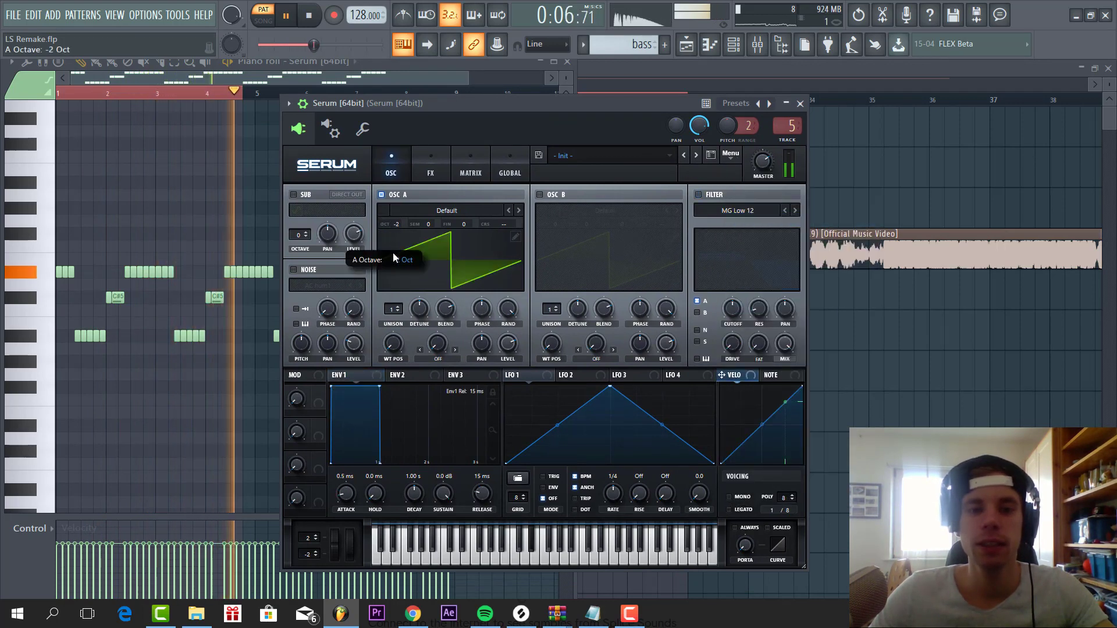
Step: Shape Envelope 1 with a 37 ms attack, -14.8 dB sustain and 76 ms release
left_click_drag(444, 494, 420, 539)
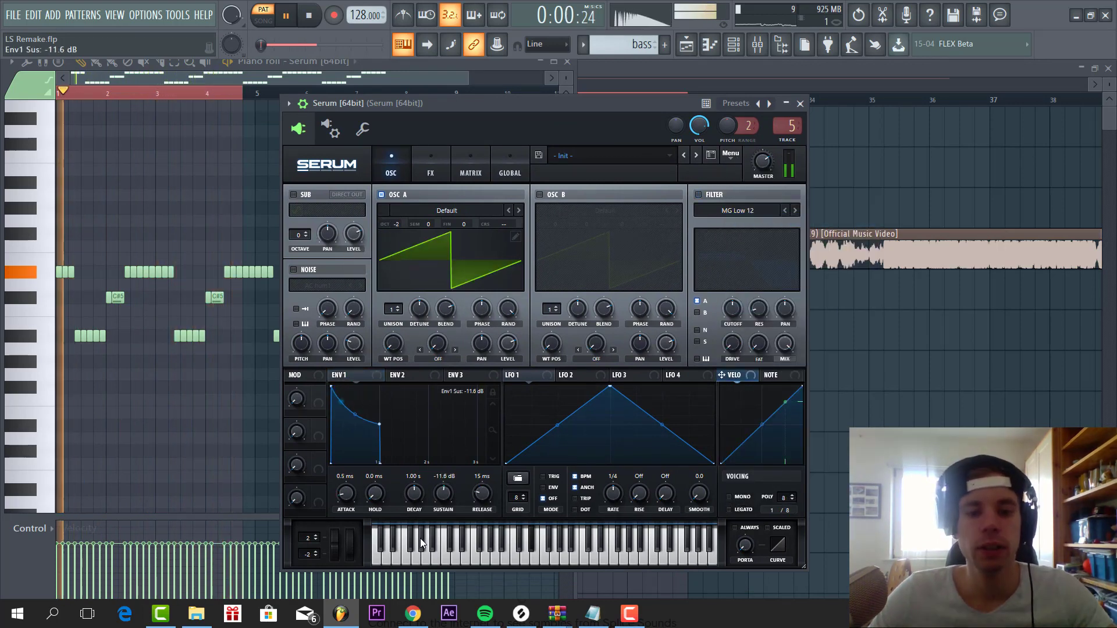
left_click_drag(440, 494, 481, 487)
left_click_drag(350, 496, 364, 489)
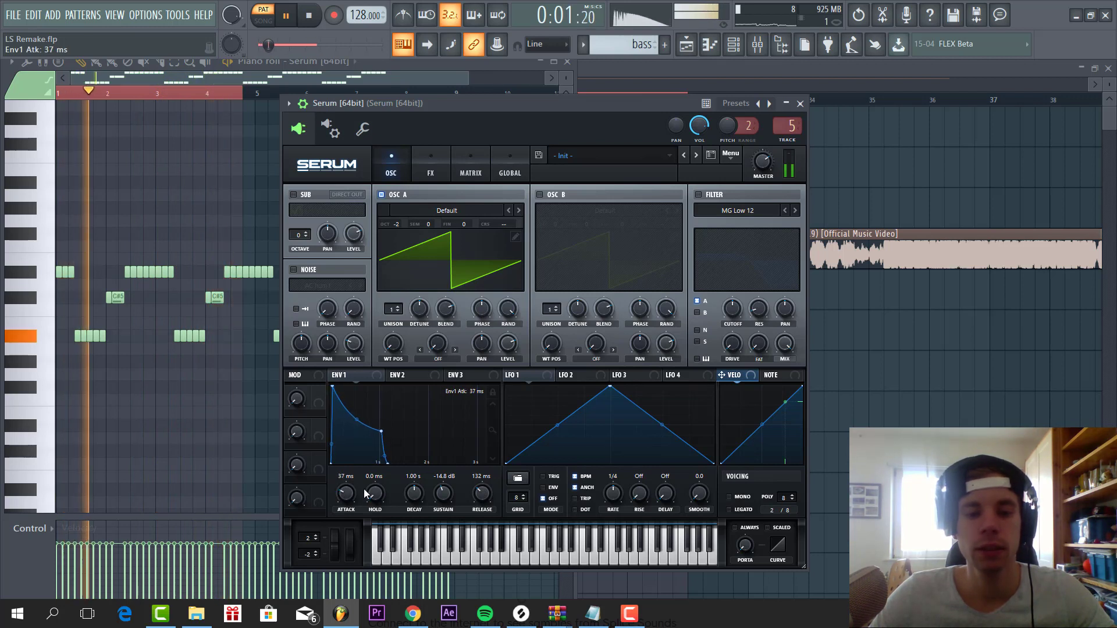
left_click_drag(482, 492, 483, 499)
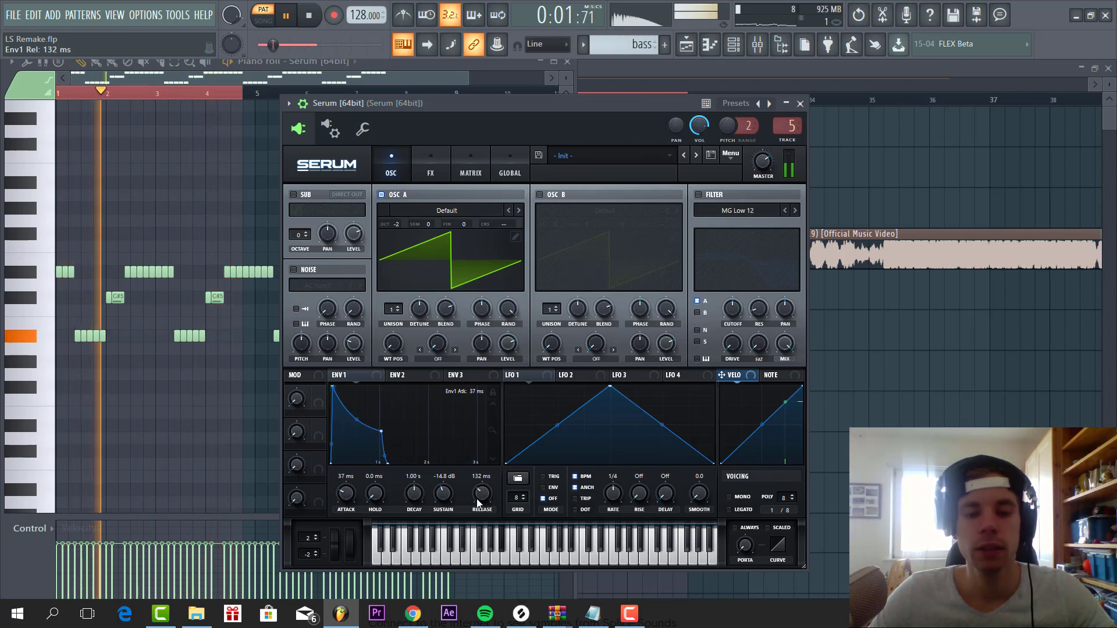
Step: Enable the MG Low 24 filter, modulate its cutoff with Envelope 1, and set drive to 34% and fat to 25%
left_click(699, 196)
left_click(795, 211)
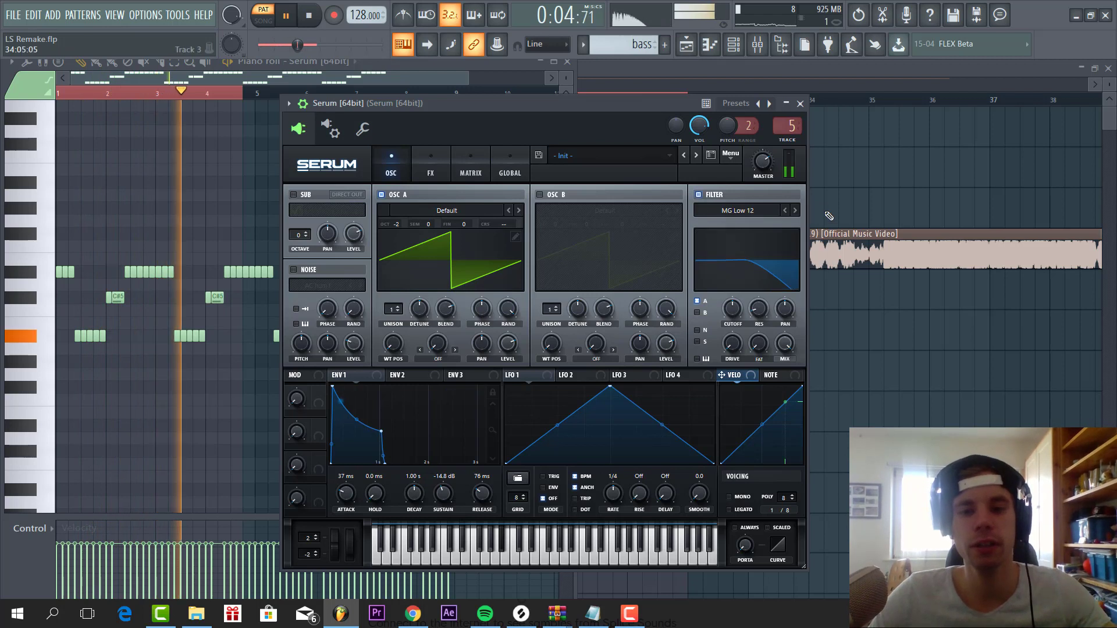
left_click(795, 212)
mouse_move(732, 311)
left_mouse_down()
mouse_move(732, 323)
mouse_move(721, 303)
mouse_move(717, 317)
mouse_move(740, 309)
left_mouse_up()
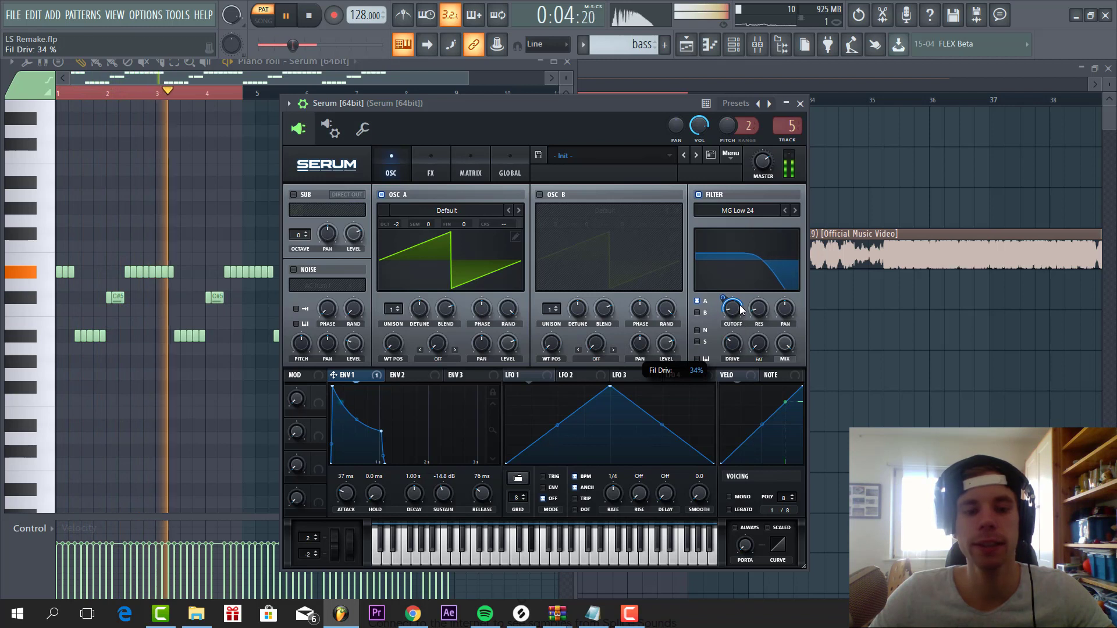
left_click_drag(758, 352, 757, 325)
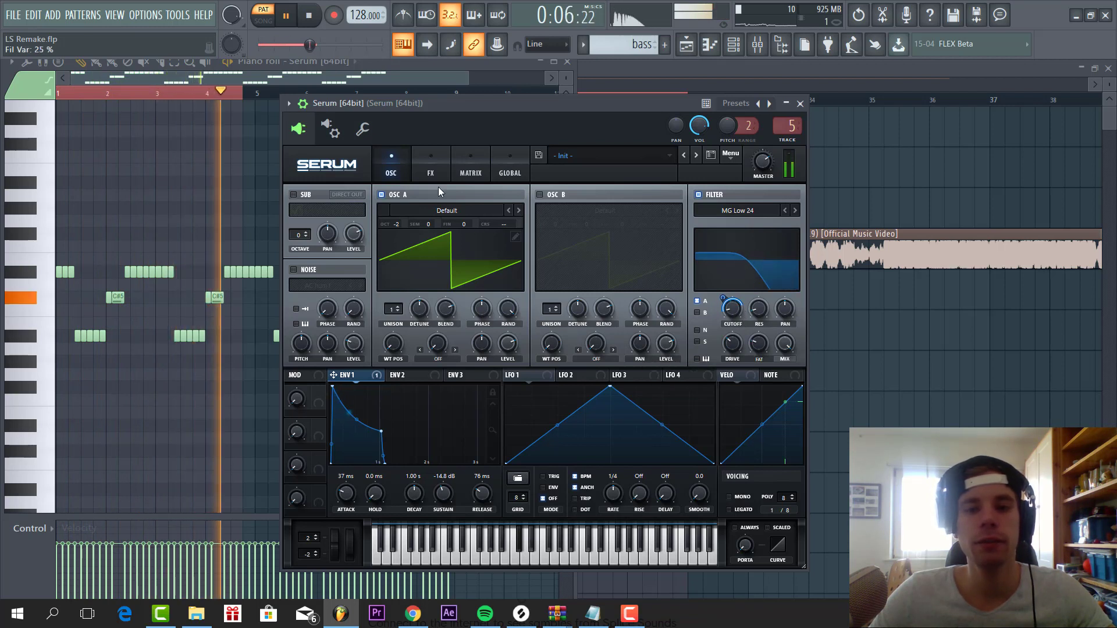
Step: Enable the Hyper/Dimension effect, turn the Hyper mix down, lower the Dimension size and set the Dimension mix to 28%
left_click(431, 173)
left_click(297, 197)
left_click_drag(749, 203, 758, 173)
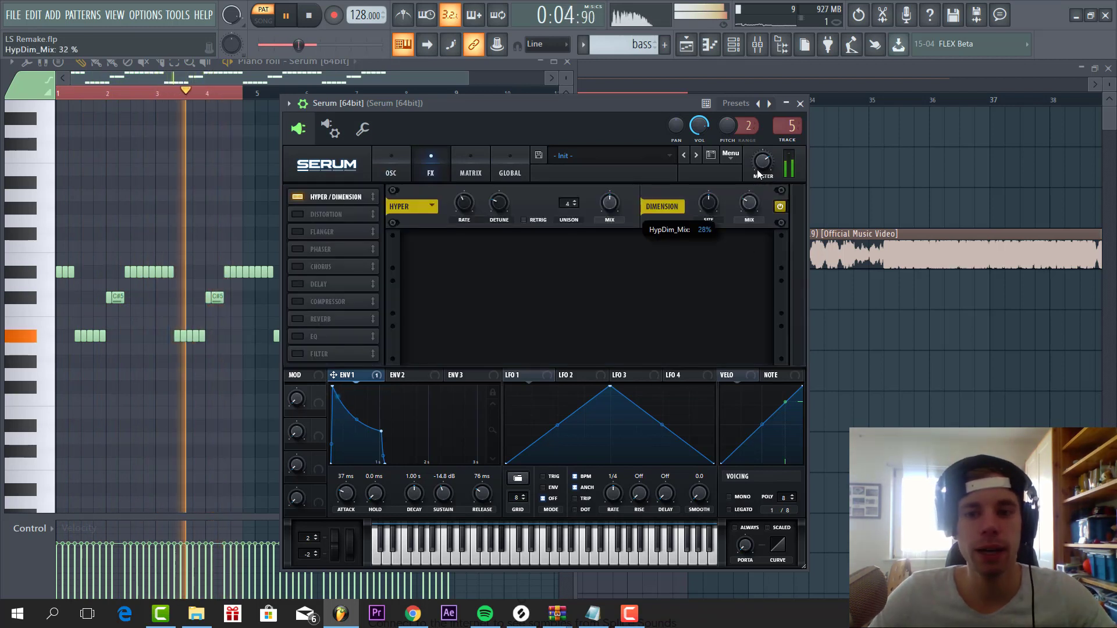
left_click_drag(709, 199, 711, 215)
left_click_drag(609, 202, 611, 247)
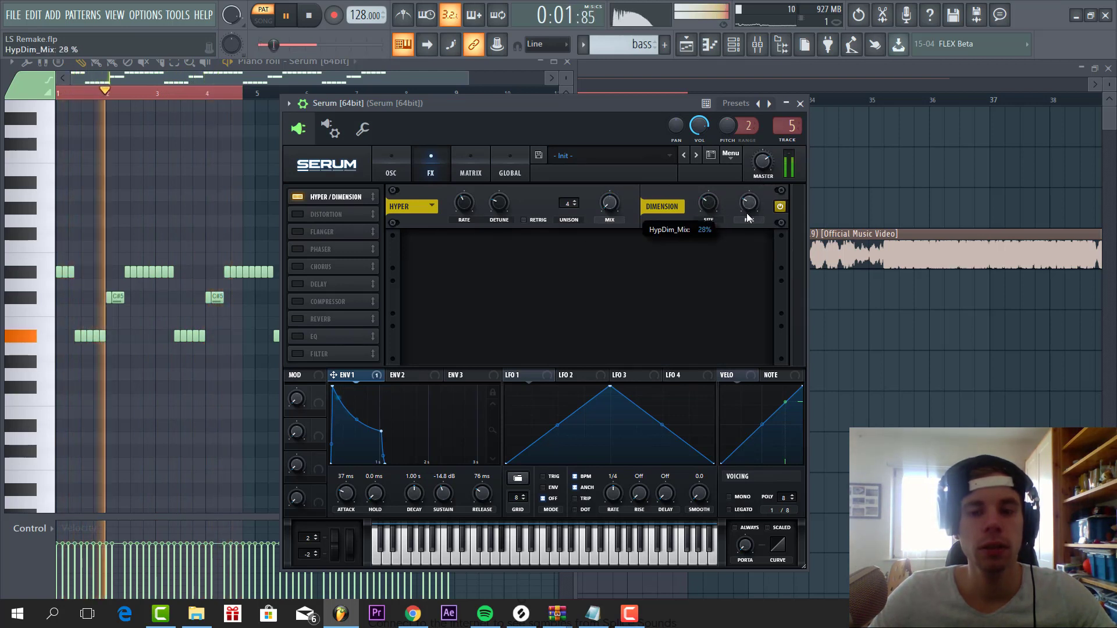
Step: Enable Tube distortion with raised drive and a post low-pass filter, and modulate the filter frequency with Envelope 1
left_click(295, 214)
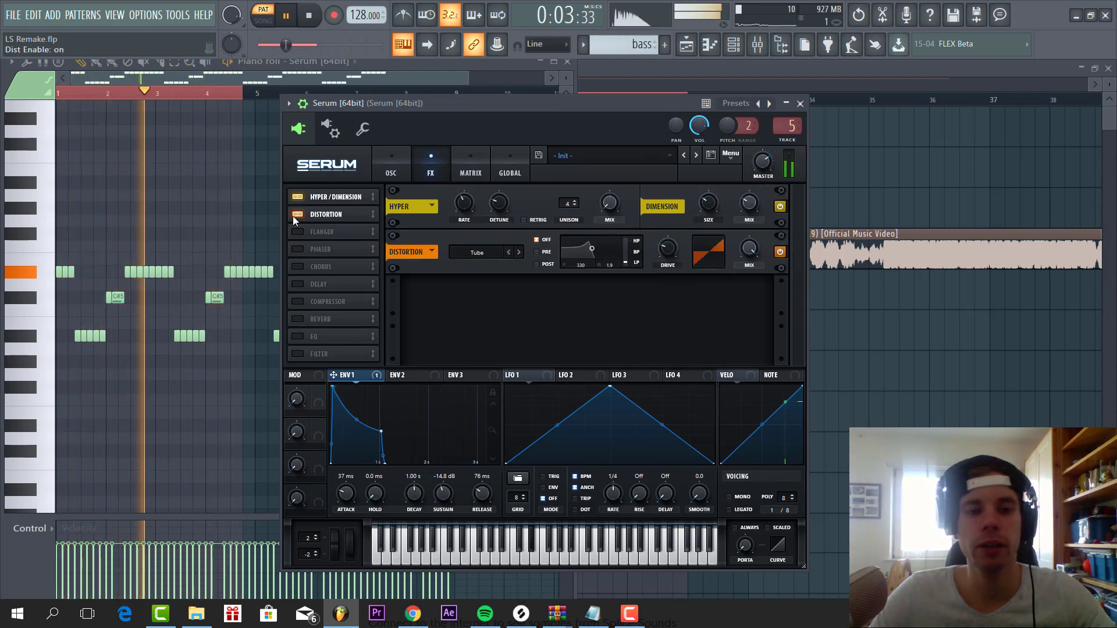
left_click_drag(668, 248, 679, 193)
left_click(537, 263)
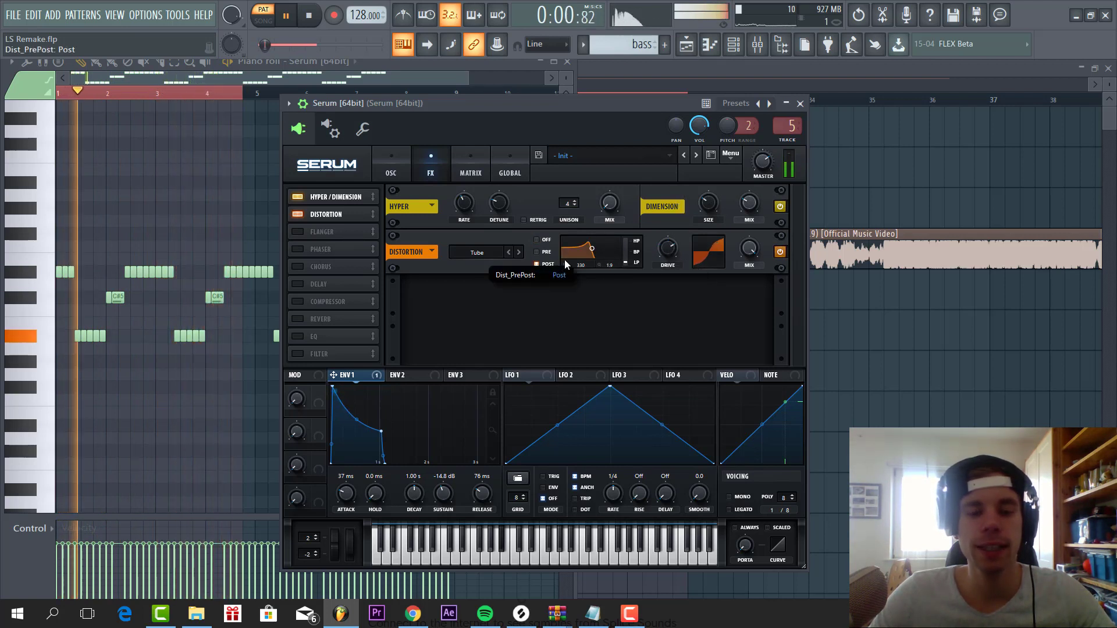
left_click_drag(595, 278, 596, 278)
left_click_drag(348, 376, 567, 308)
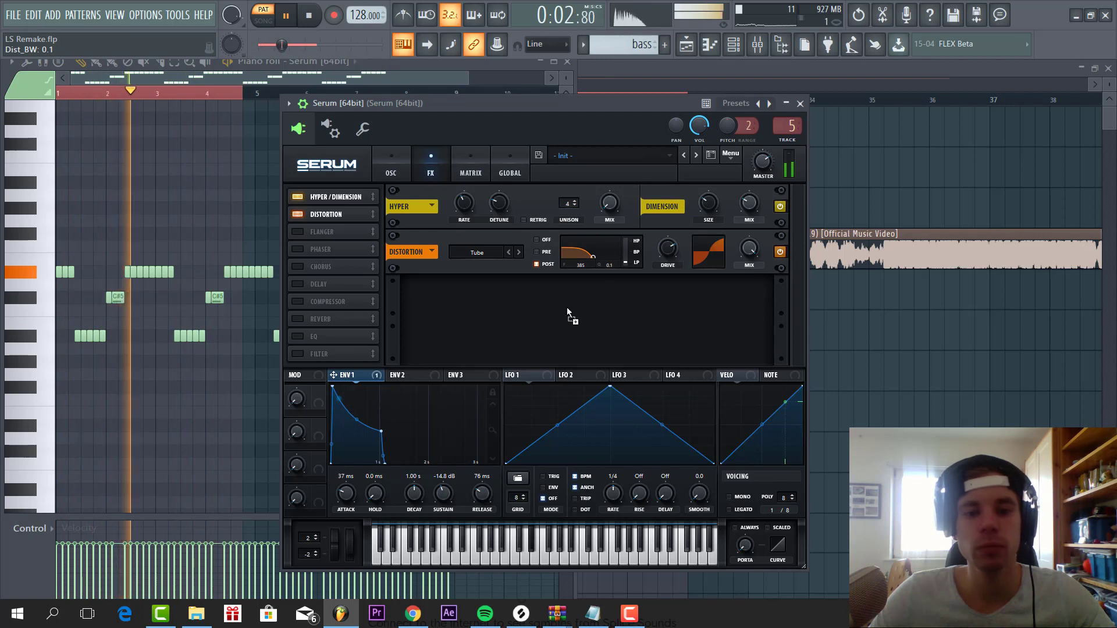
left_click_drag(588, 264, 593, 265)
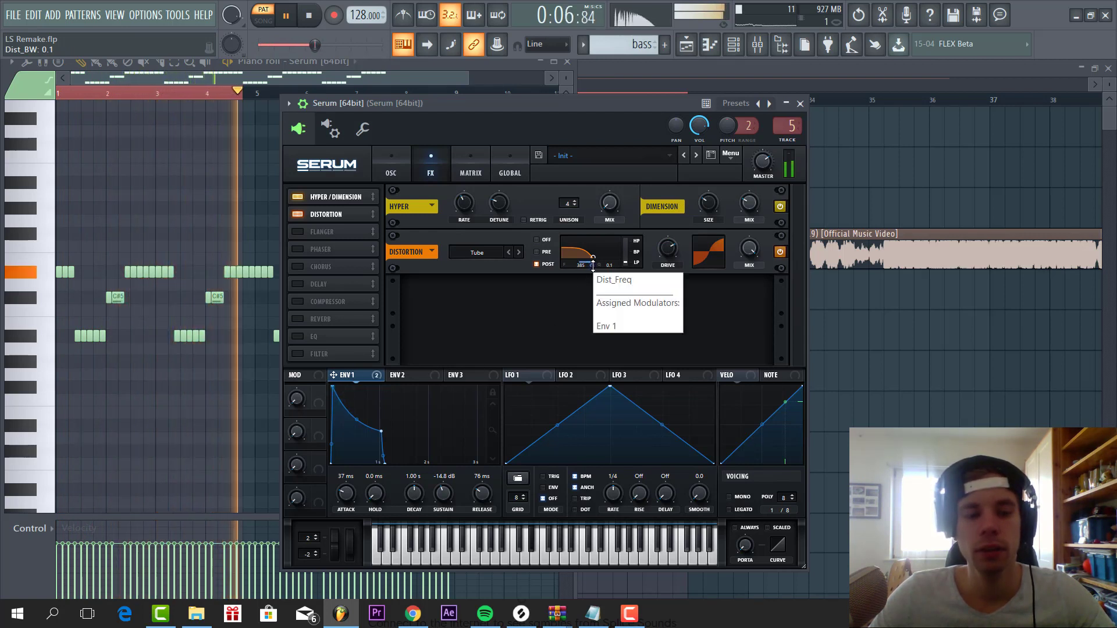
Step: Enable the Compressor in multiband mode with 13.8 dB gain, and add a Chorus after it with a reduced mix
left_click(297, 301)
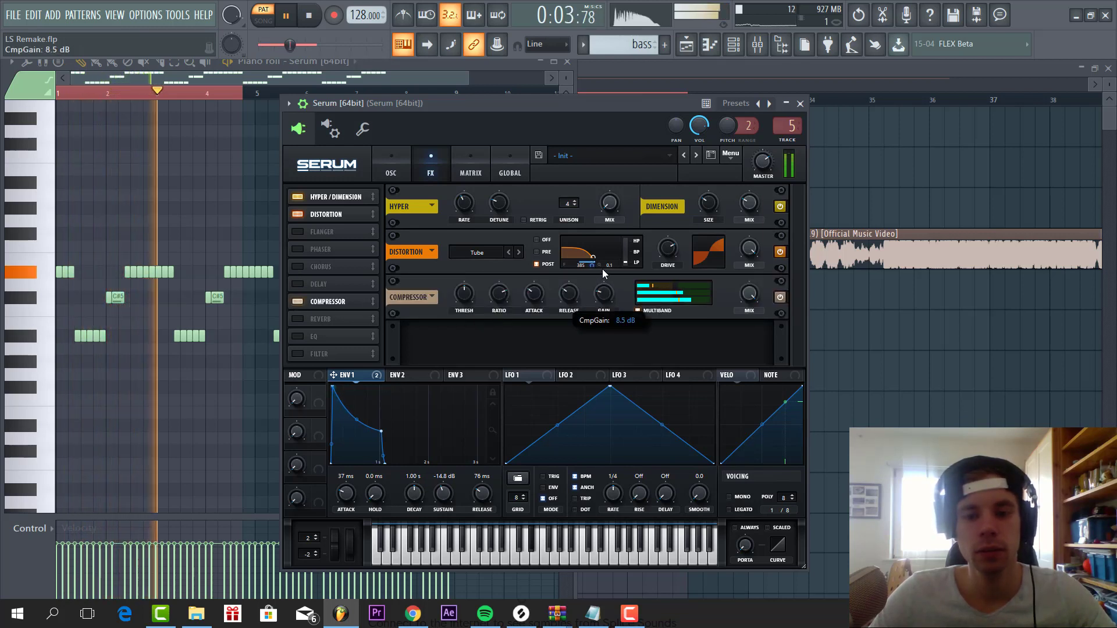
left_click_drag(673, 293, 654, 304)
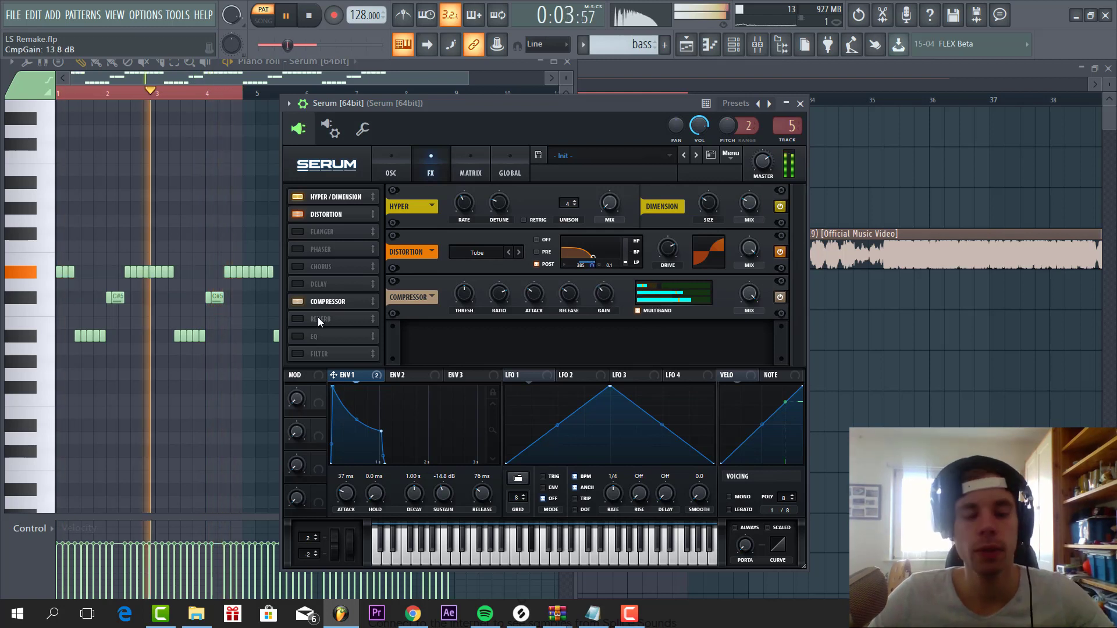
left_click(297, 267)
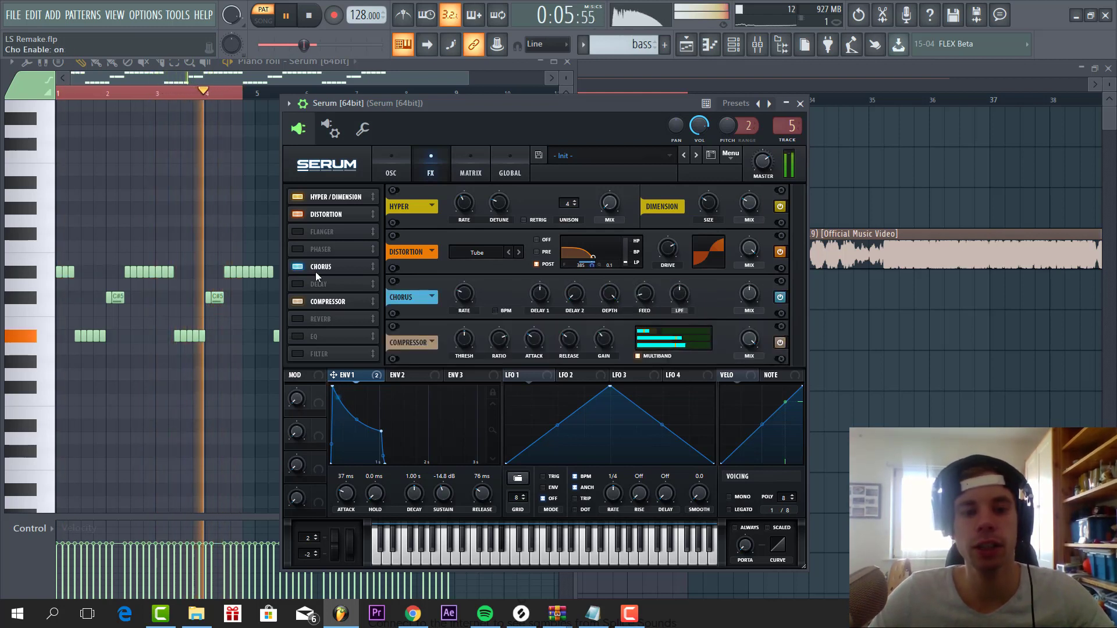
left_click_drag(743, 348, 735, 369)
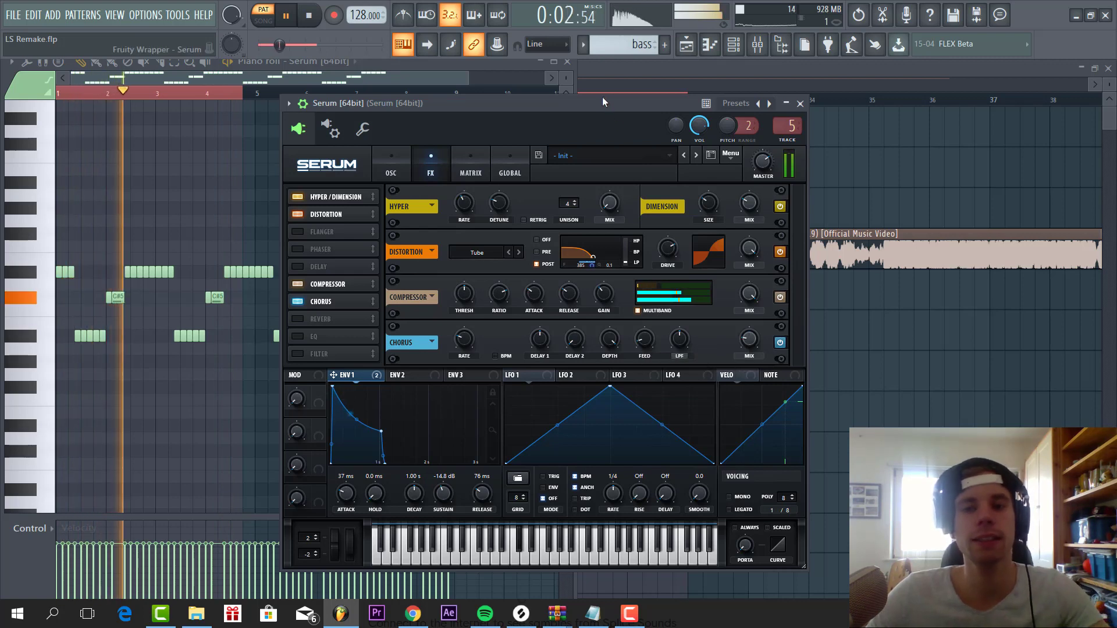
Step: Return to the playlist and play the arrangement in song mode through the remade section from bar 26
left_click_drag(602, 98, 591, 120)
left_click(908, 195)
scroll(582, 254, "down", 4)
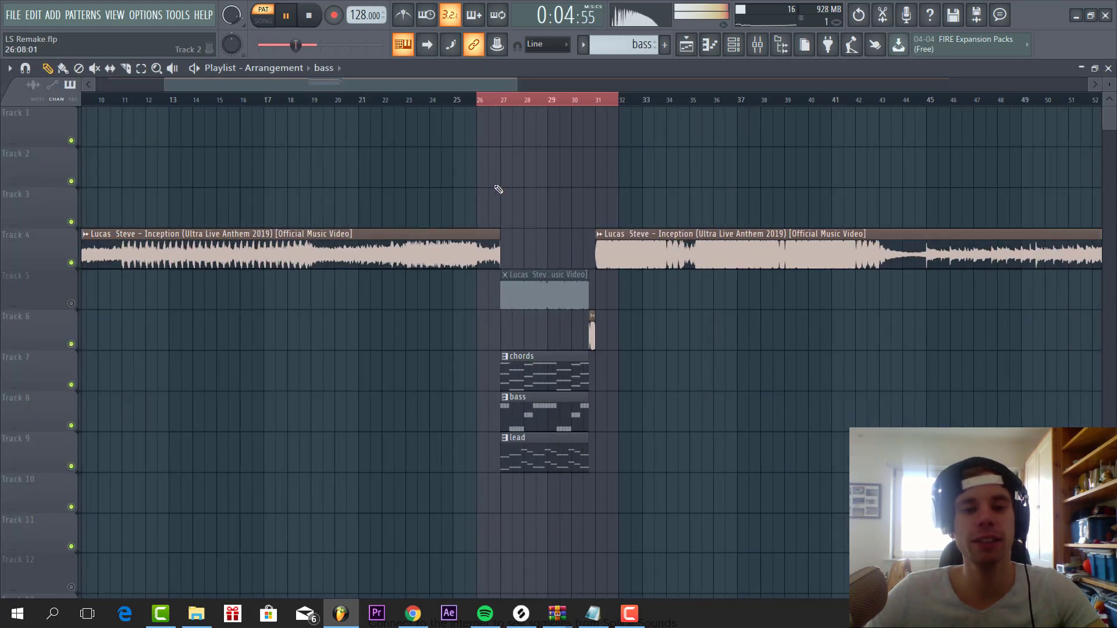
scroll(498, 188, "up", 3)
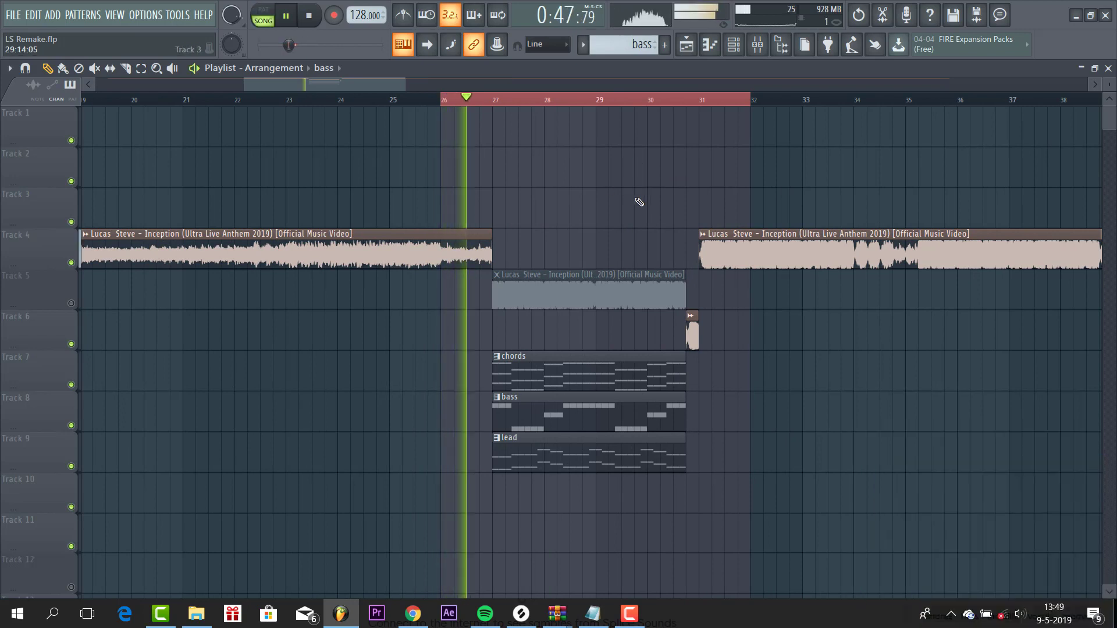
scroll(639, 202, "up", 2)
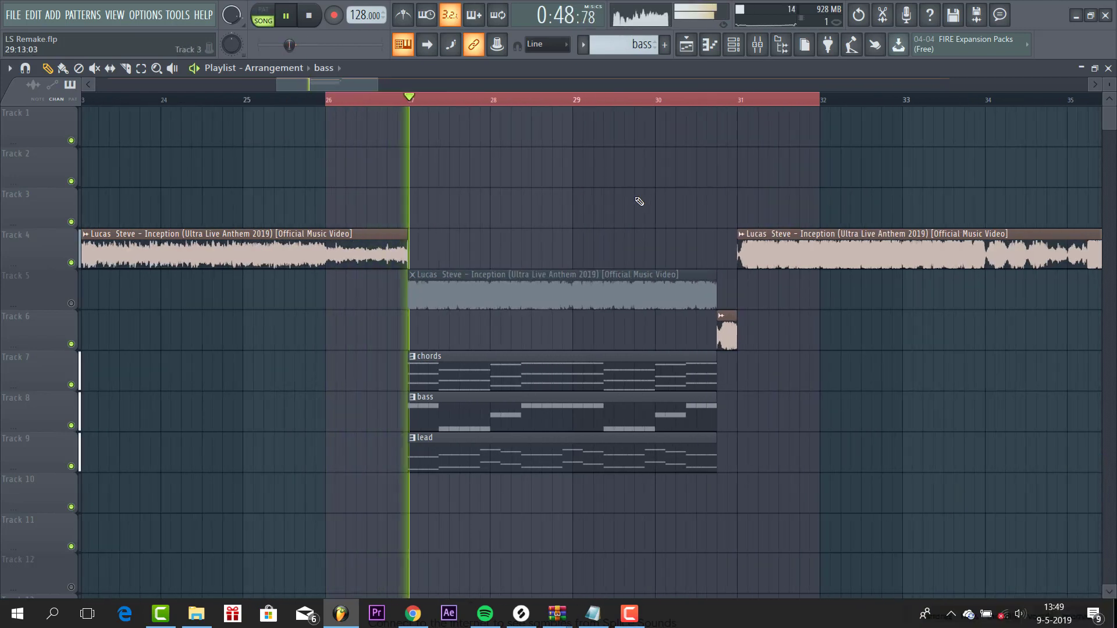